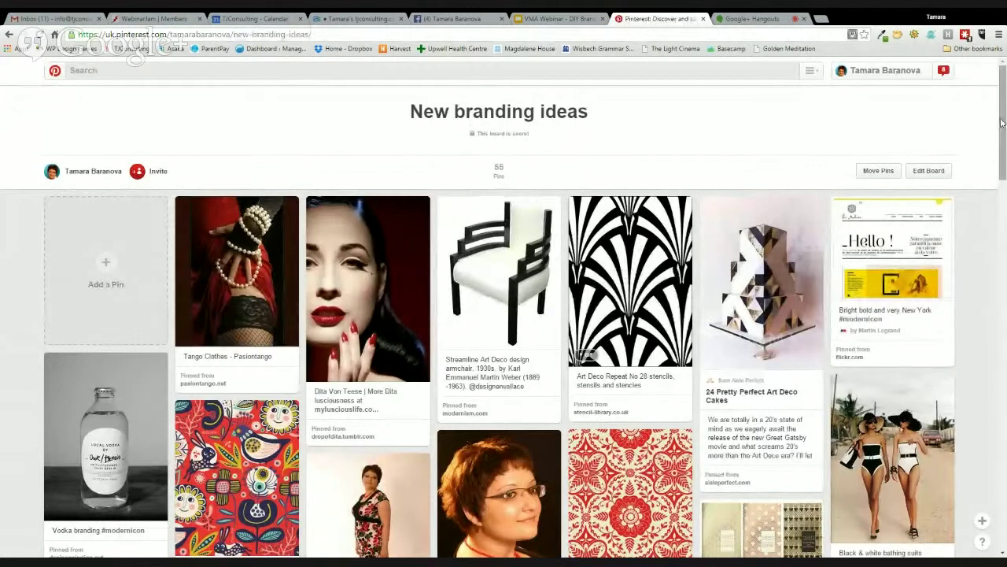
Search Pinterest for the suggested term "victorian london terrace"
left_click_drag(1005, 128, 1005, 197)
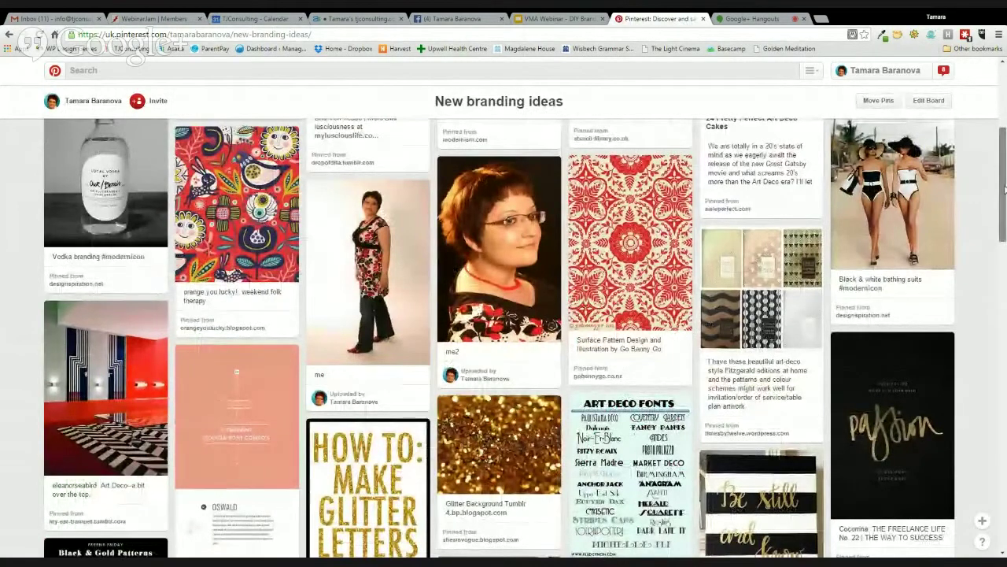
scroll(1004, 196, "down", 1)
left_click_drag(1004, 197, 975, 143)
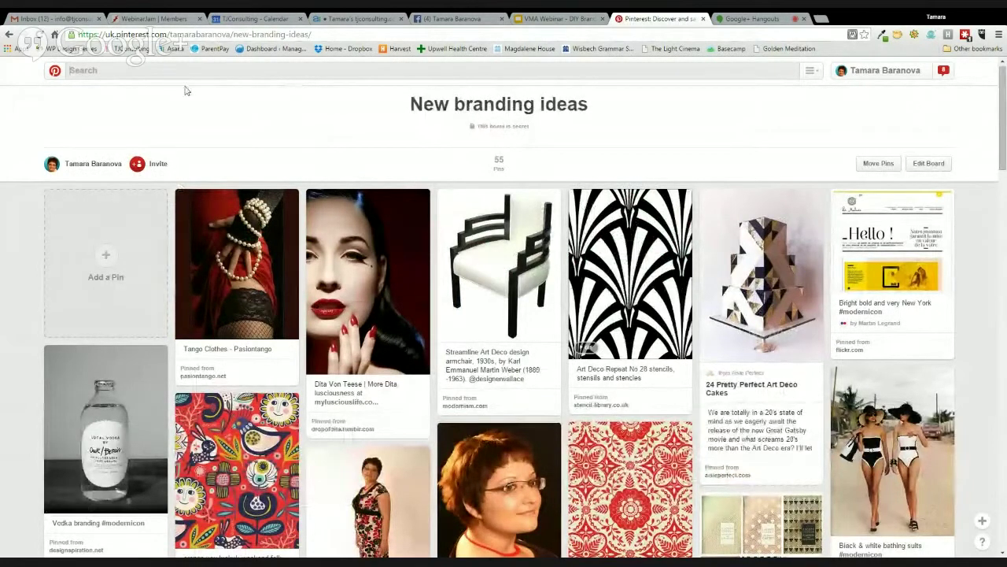
type("lion drawing")
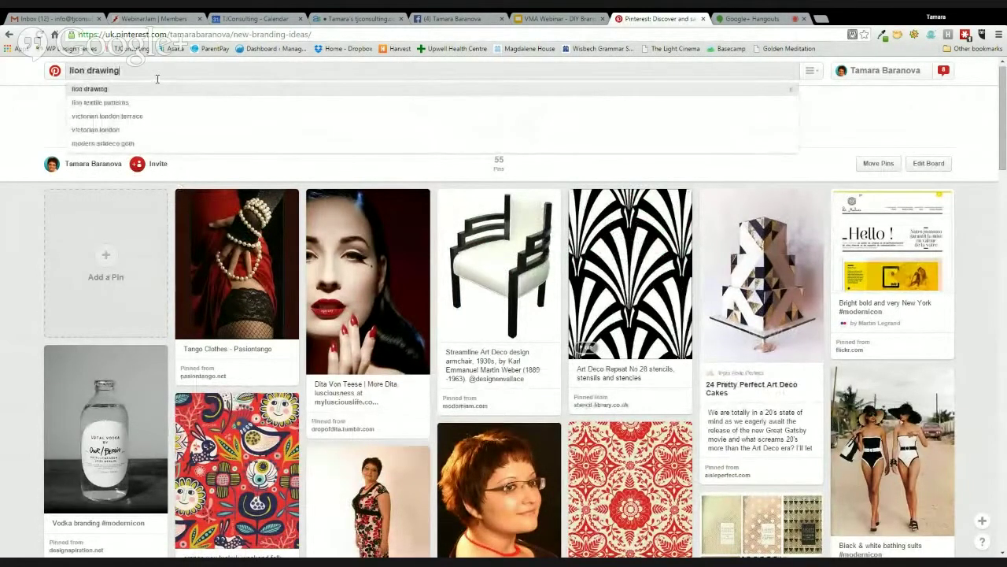
key("ctrl+a")
key("BackSpace")
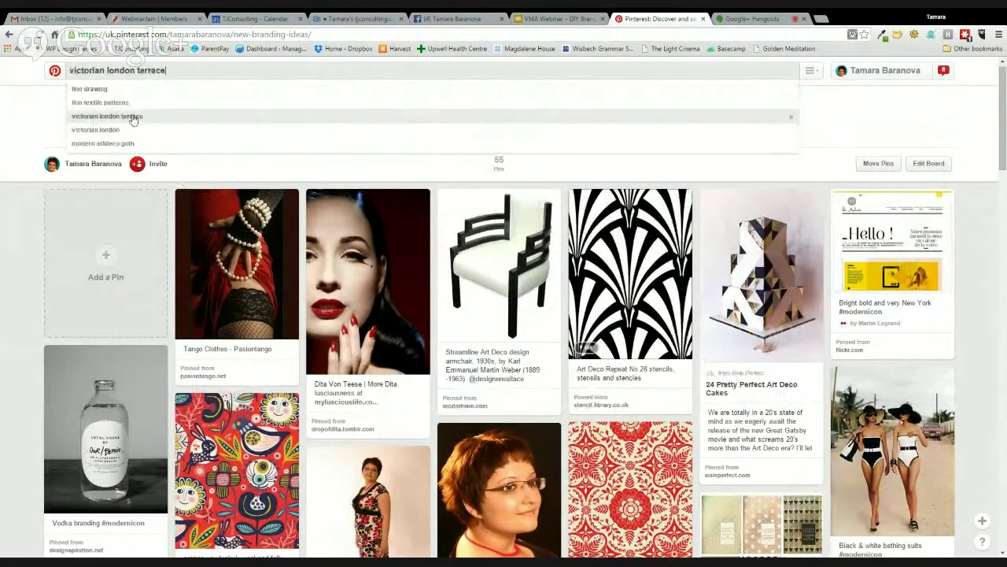
left_click(102, 118)
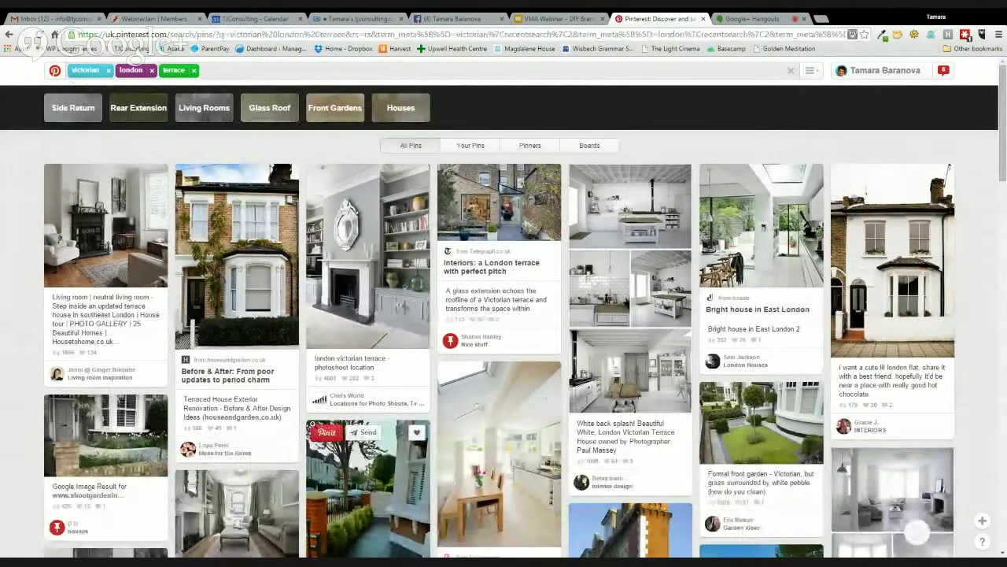
Browse the Victorian London terrace pins for images that suit the new branding
scroll(312, 425, "down", 1)
scroll(313, 405, "down", 3)
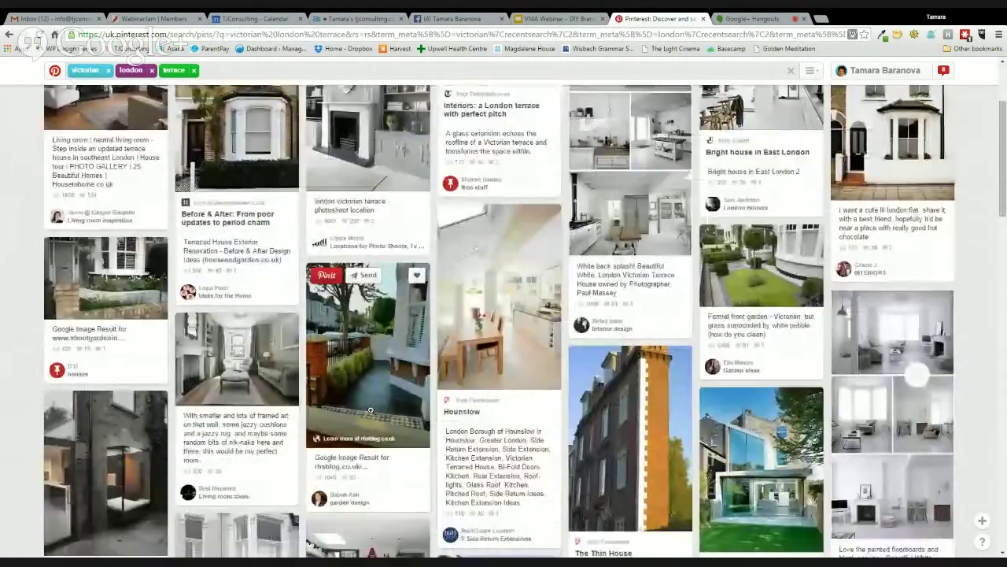
scroll(375, 415, "down", 1)
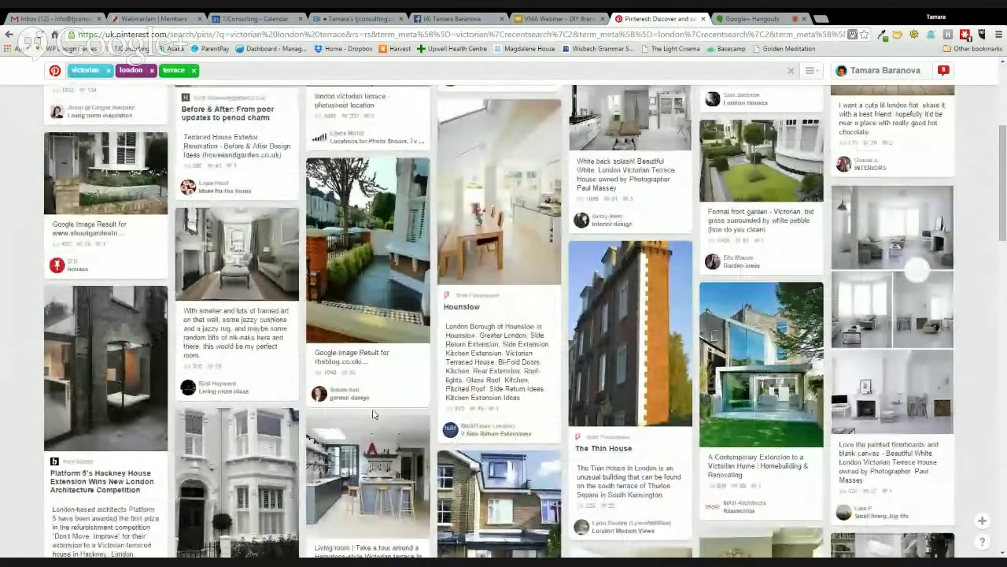
scroll(375, 415, "down", 4)
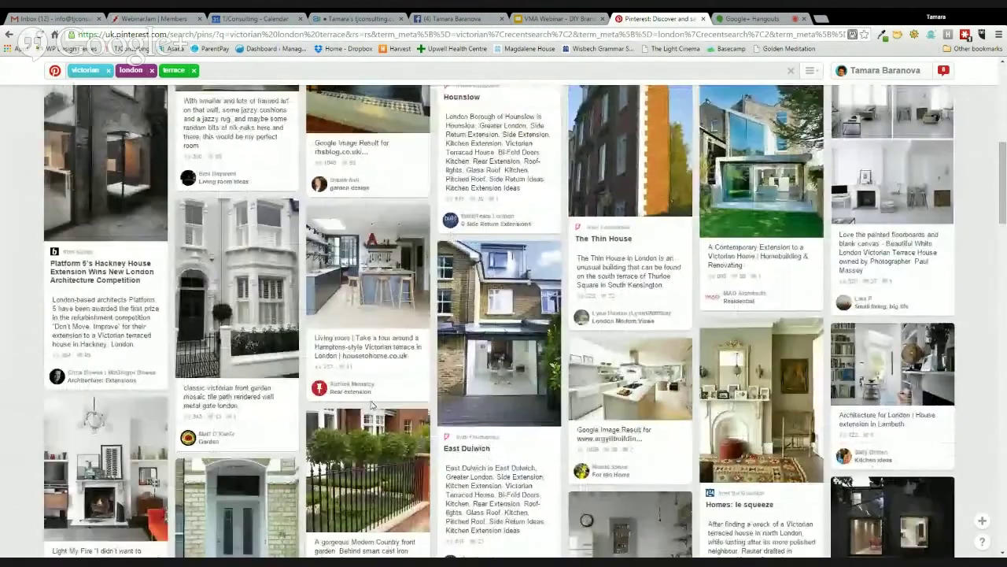
scroll(371, 405, "down", 3)
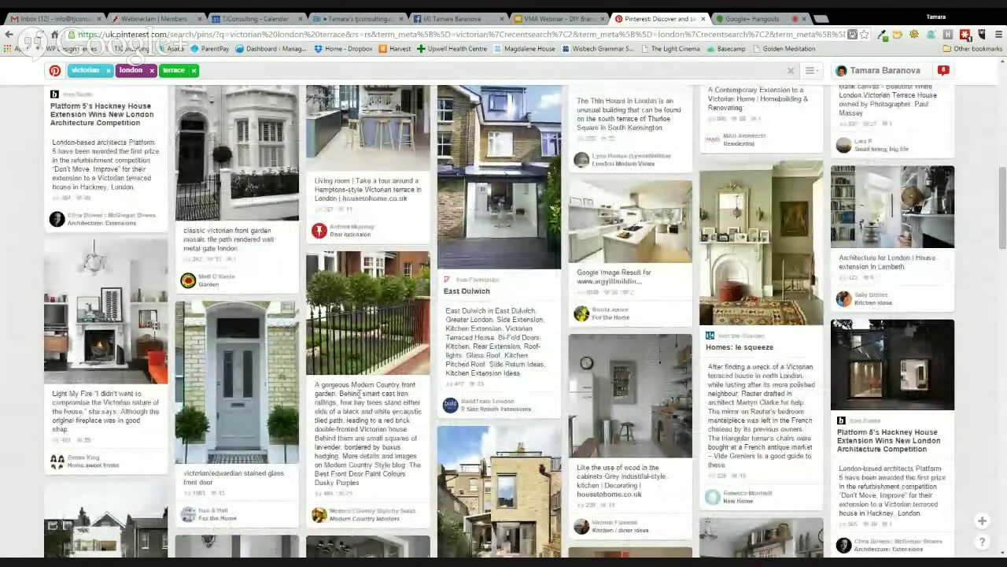
scroll(360, 393, "down", 8)
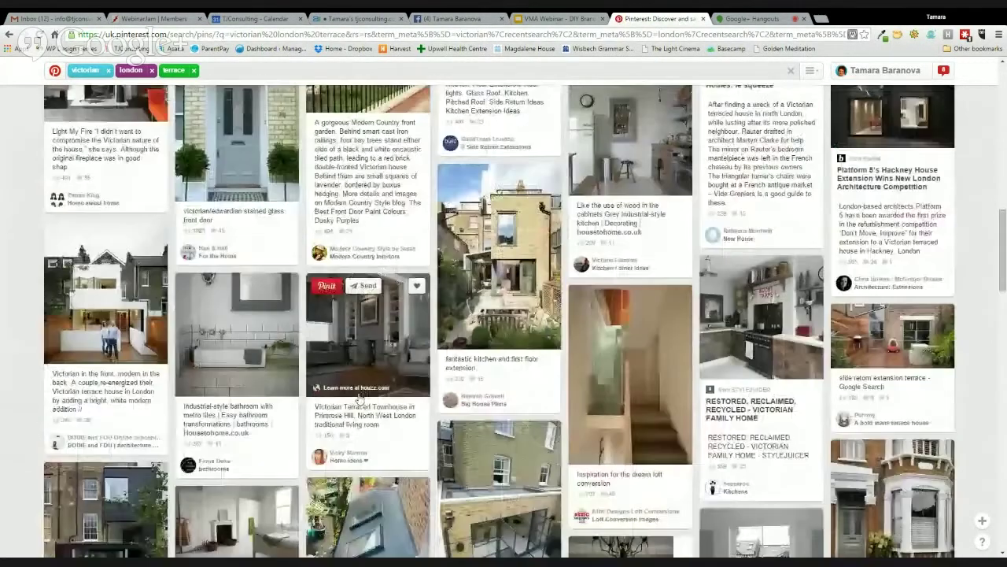
scroll(358, 392, "down", 7)
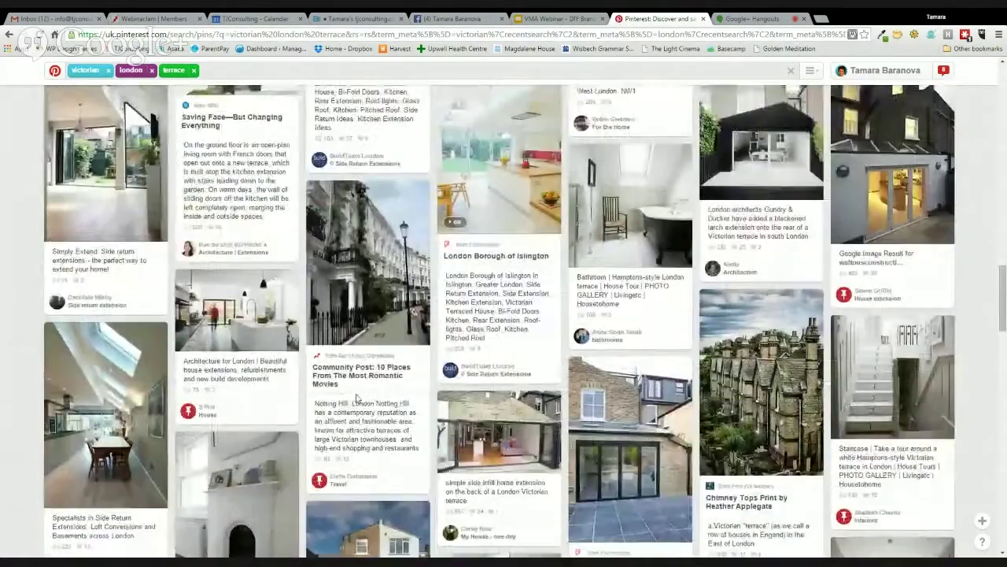
scroll(357, 395, "down", 8)
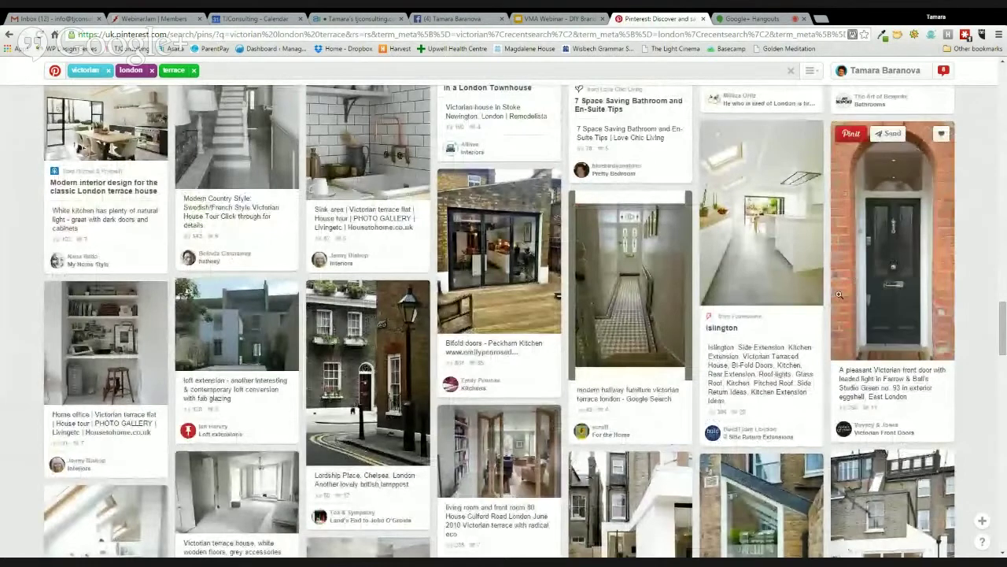
scroll(543, 456, "down", 6)
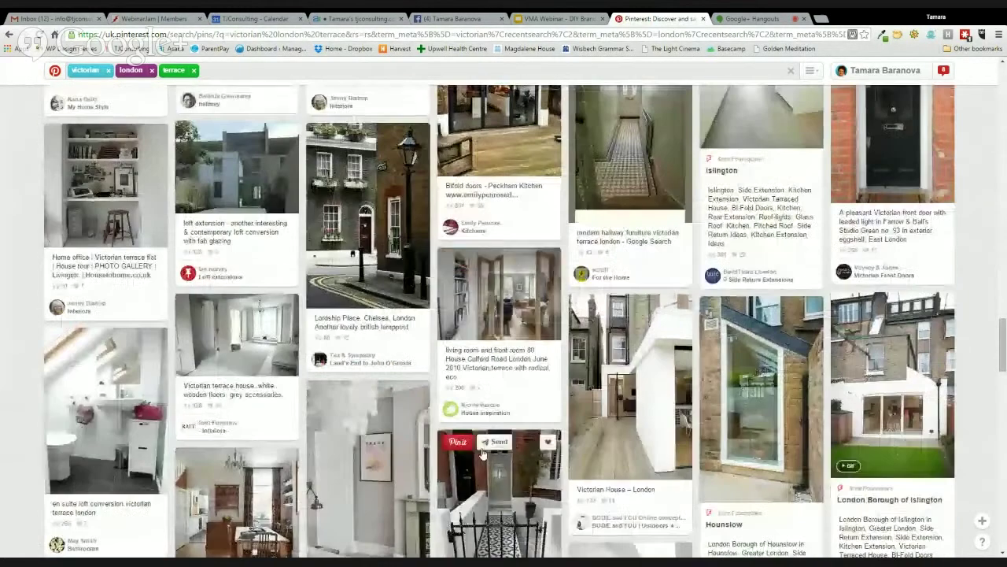
scroll(483, 452, "down", 5)
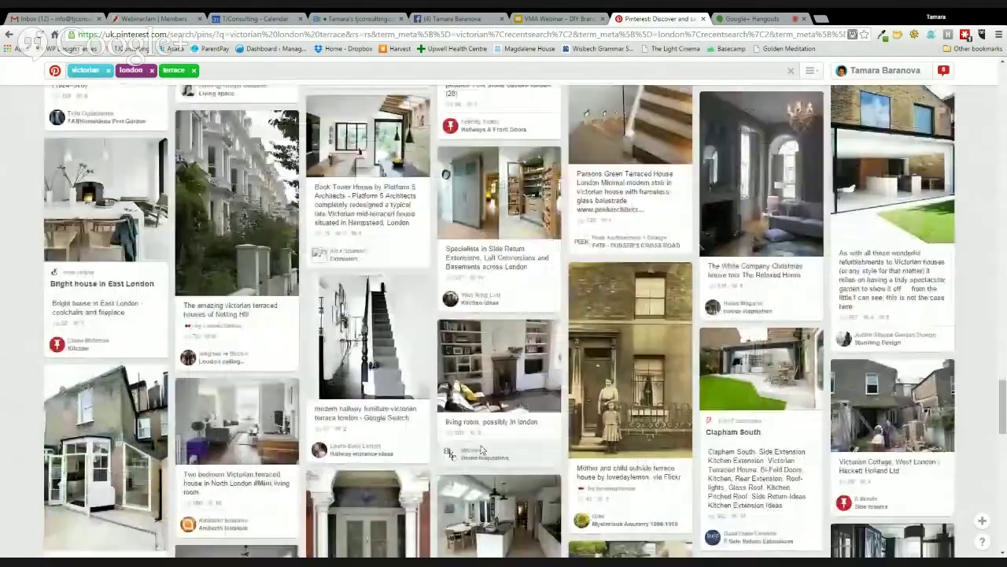
Save the black-and-white "modern hallway furniture victorian terrace london" pin to the New branding ideas board, finding the board with "bra"
scroll(378, 314, "down", 1)
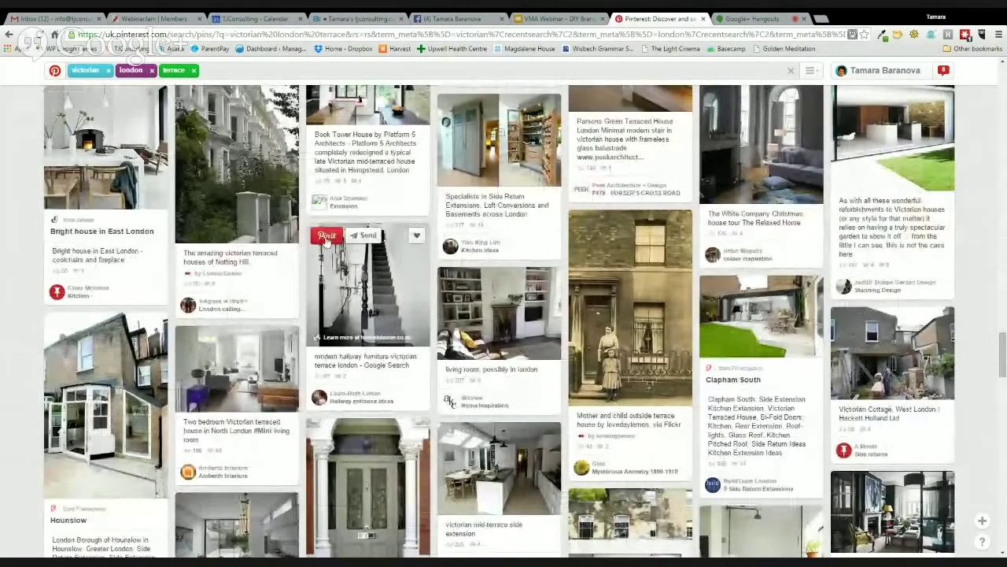
left_click(363, 283)
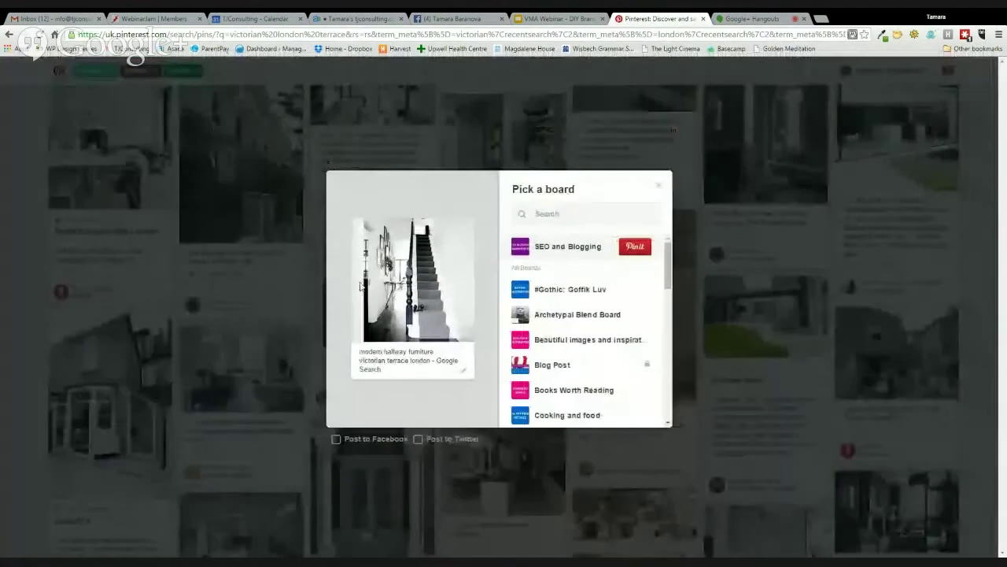
mouse_move(668, 268)
left_mouse_down()
mouse_move(671, 408)
mouse_move(668, 250)
left_mouse_up()
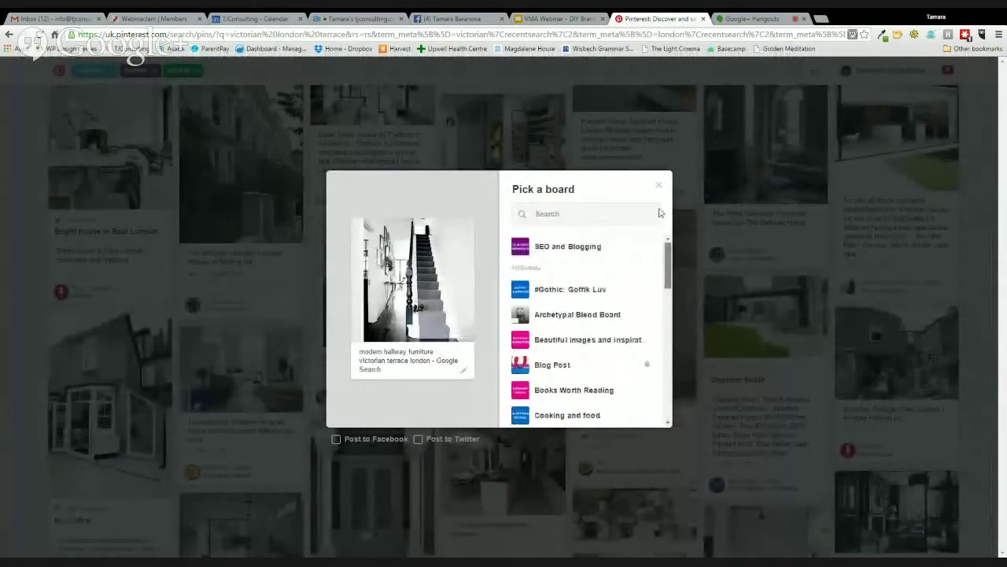
left_click(556, 208)
type("bra")
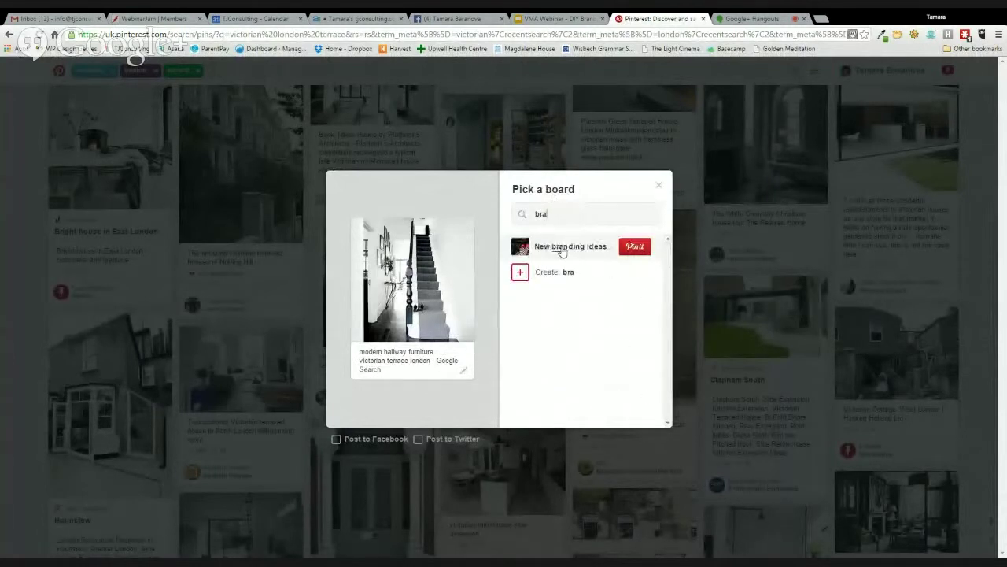
left_click(562, 250)
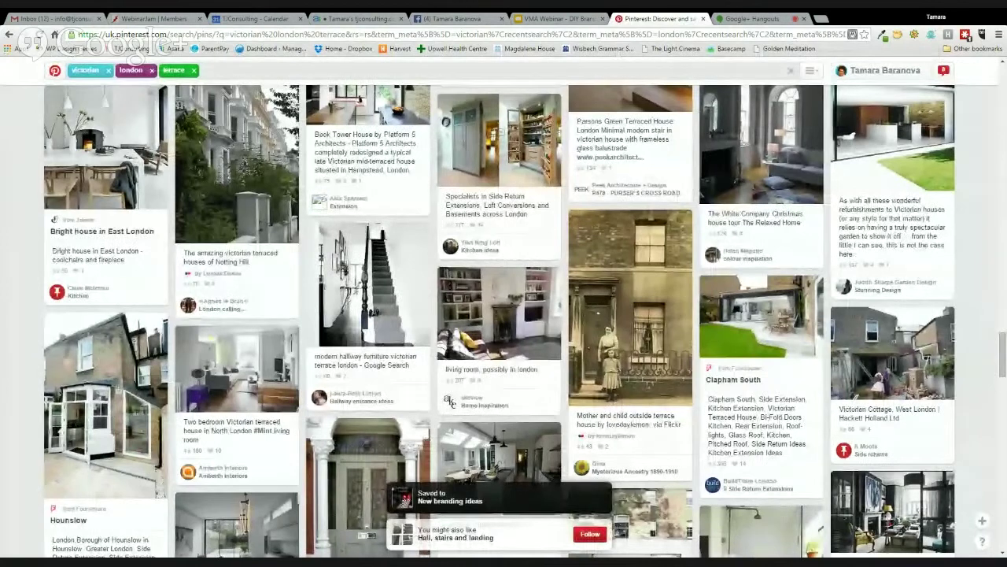
Look through more Victorian London terrace pins and return to the New branding ideas board
scroll(629, 464, "down", 5)
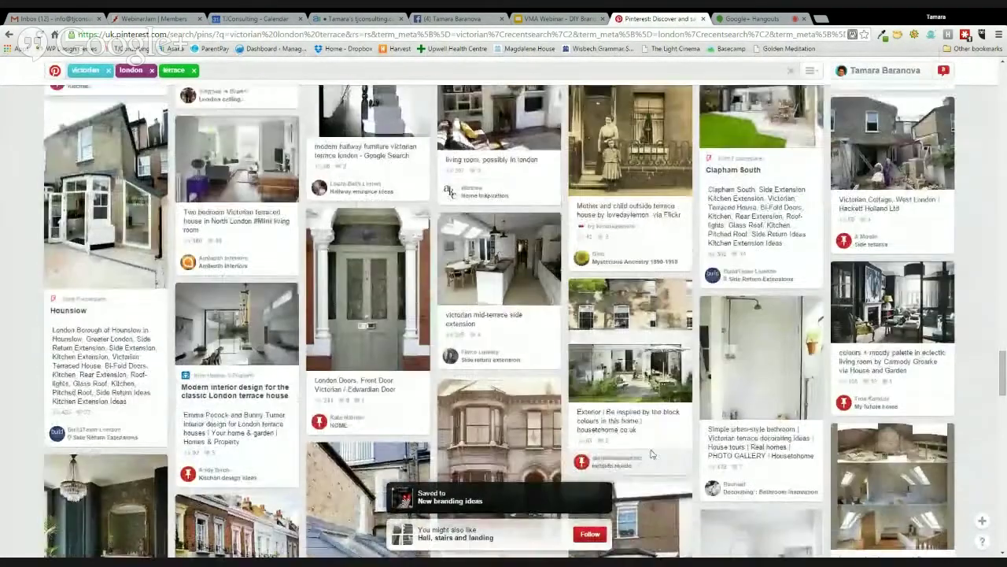
scroll(652, 455, "down", 4)
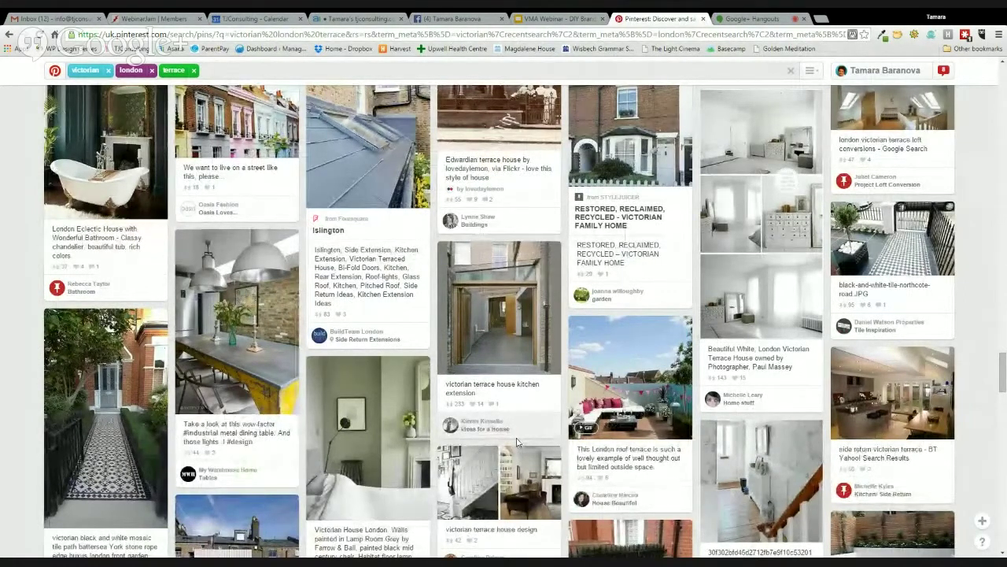
scroll(689, 489, "down", 2)
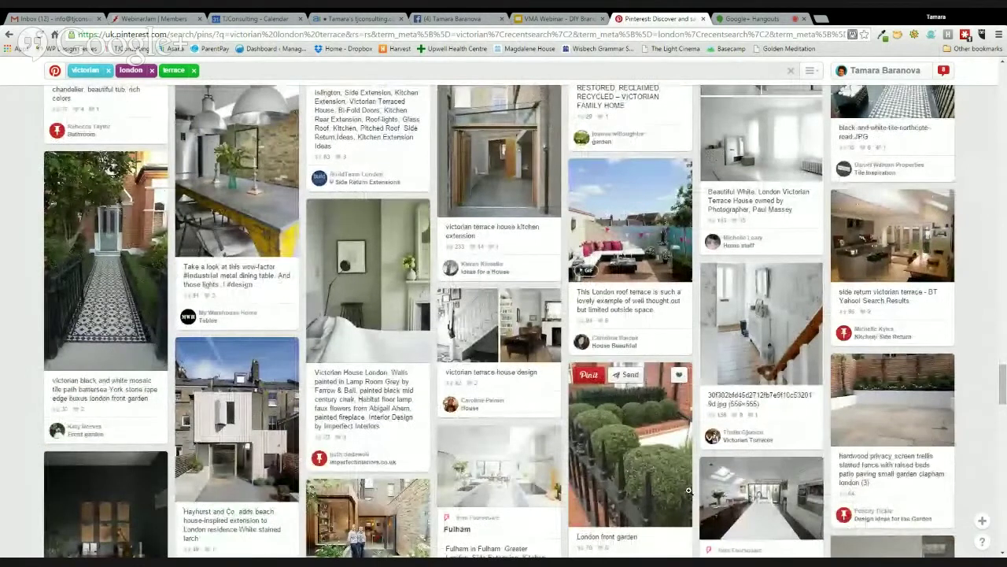
scroll(689, 489, "down", 1)
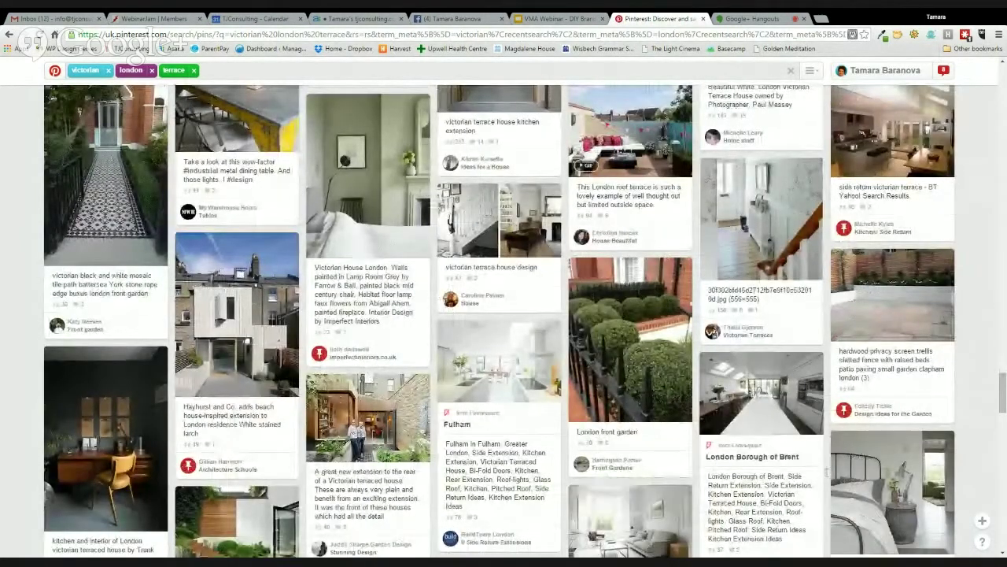
scroll(921, 109, "up", 15)
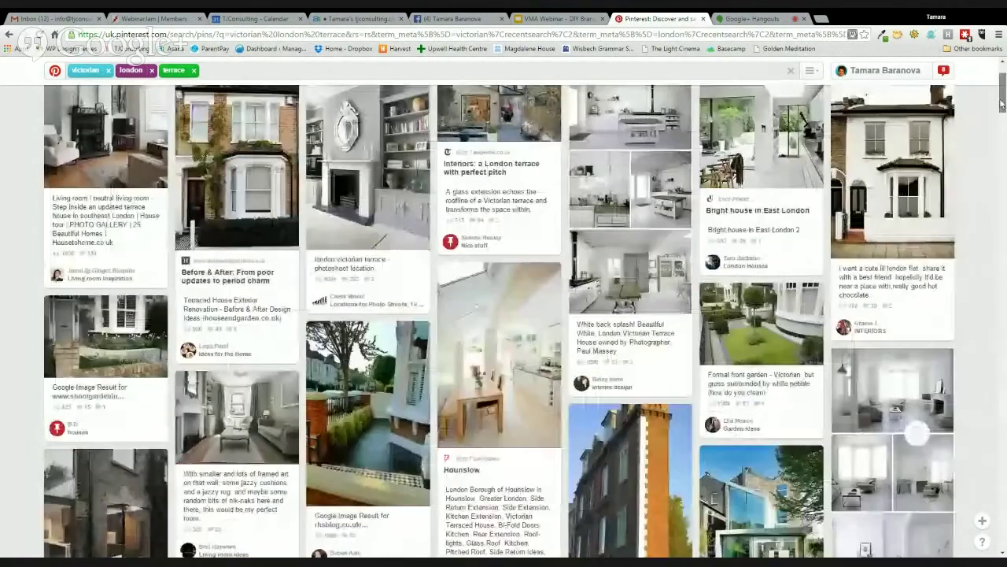
left_click(8, 35)
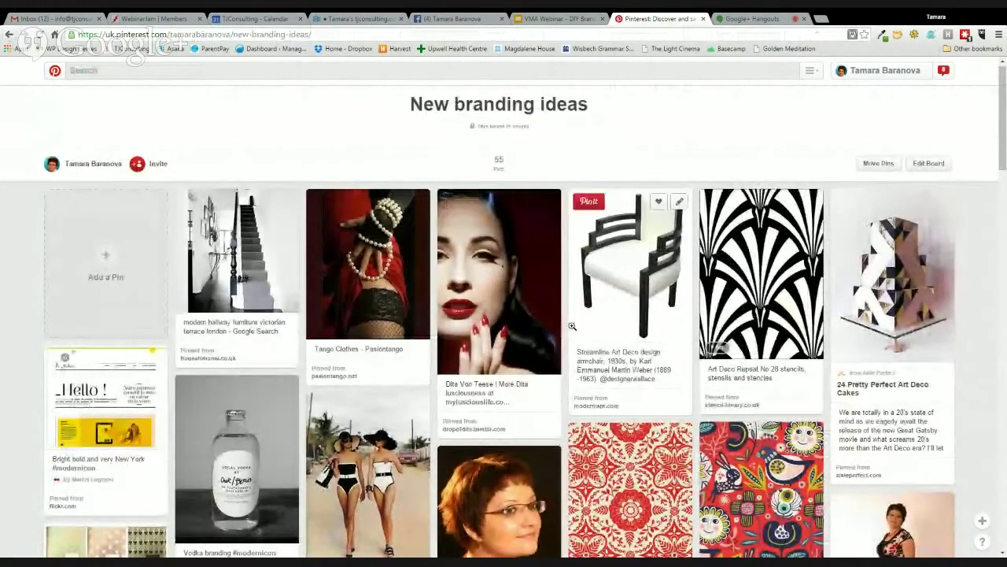
Examine the pins across the New branding ideas board for recurring colours, patterns and styles
scroll(536, 299, "down", 2)
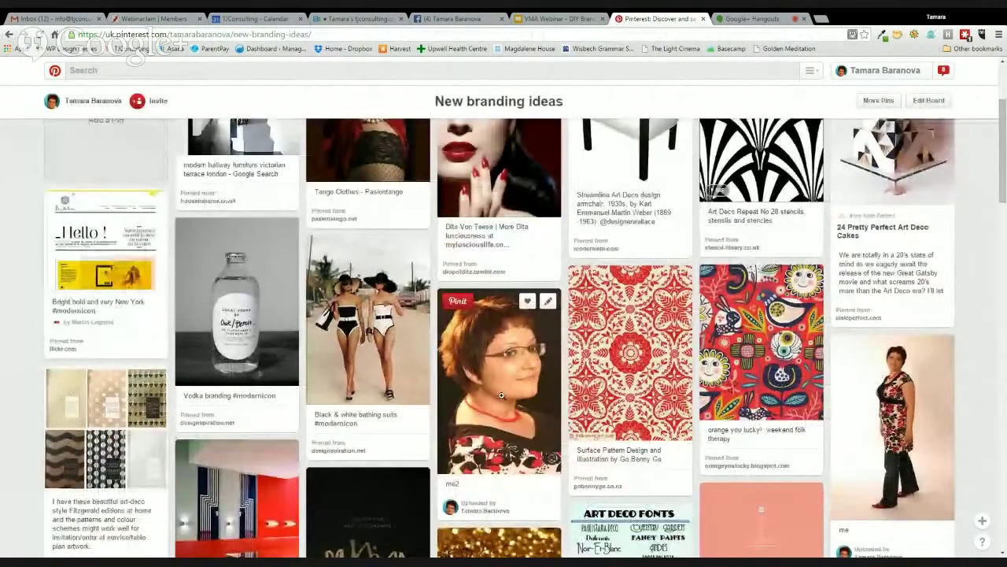
scroll(502, 395, "down", 4)
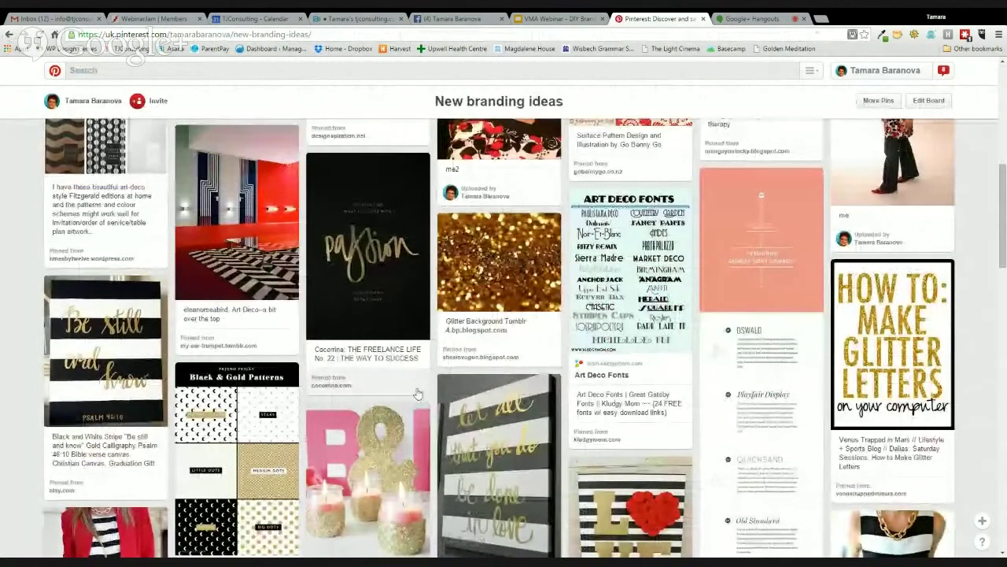
scroll(418, 393, "down", 1)
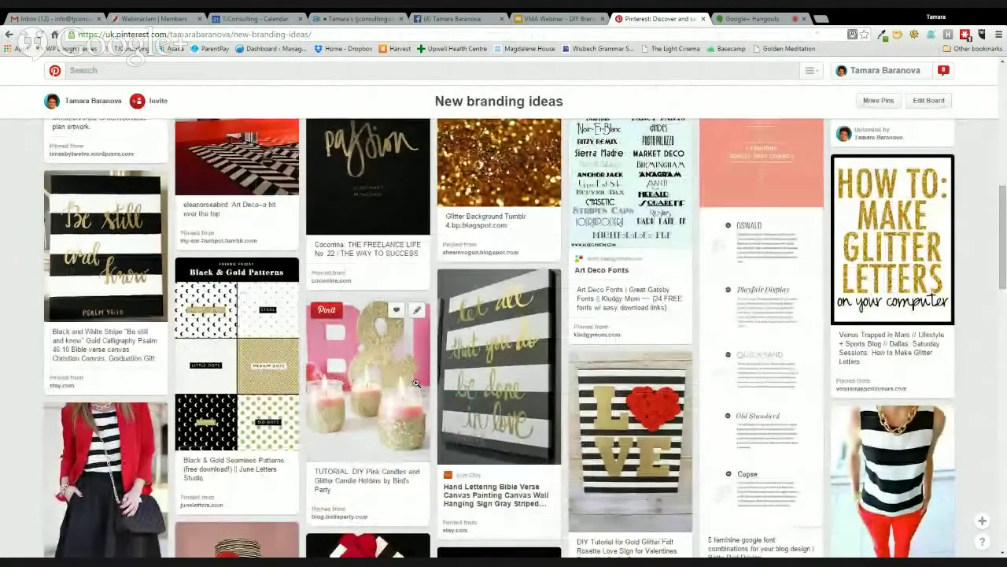
scroll(415, 384, "down", 1)
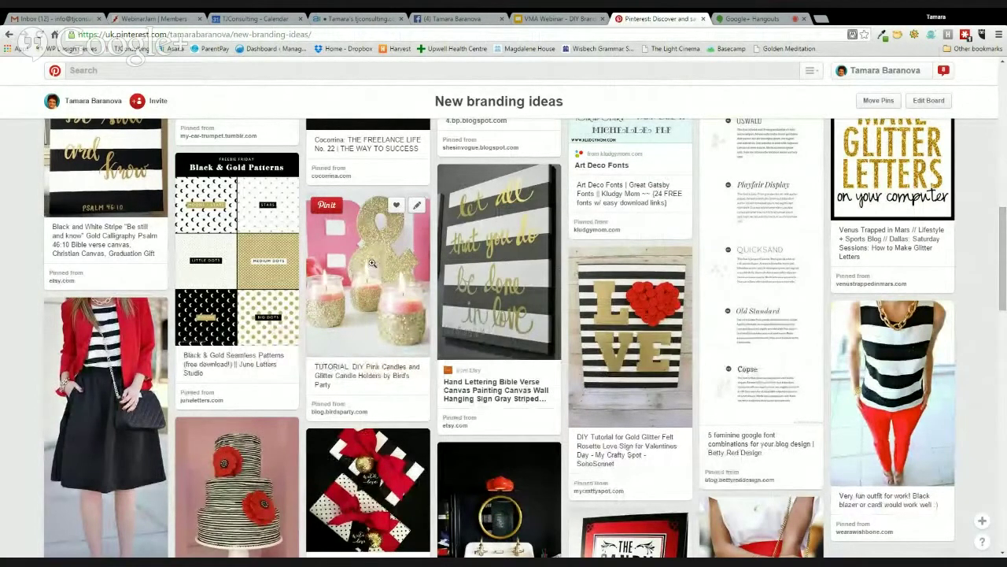
scroll(616, 326, "down", 1)
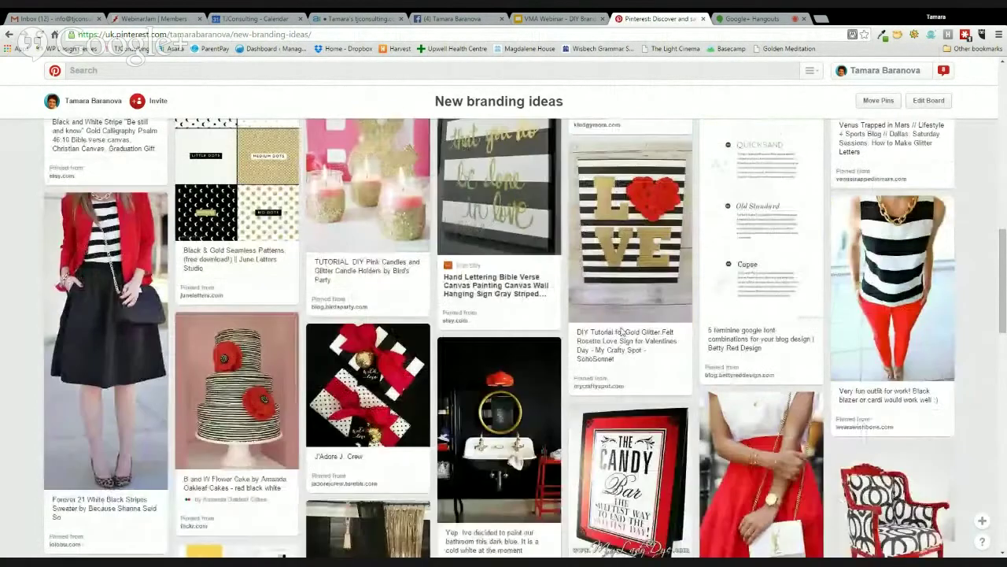
scroll(615, 326, "down", 1)
scroll(615, 326, "down", 4)
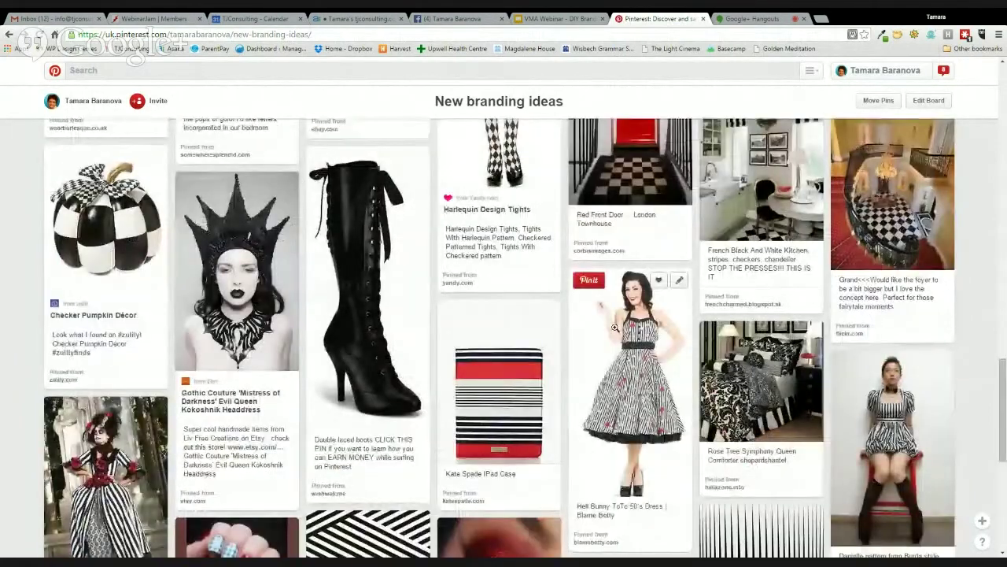
scroll(615, 326, "up", 2)
scroll(615, 326, "down", 4)
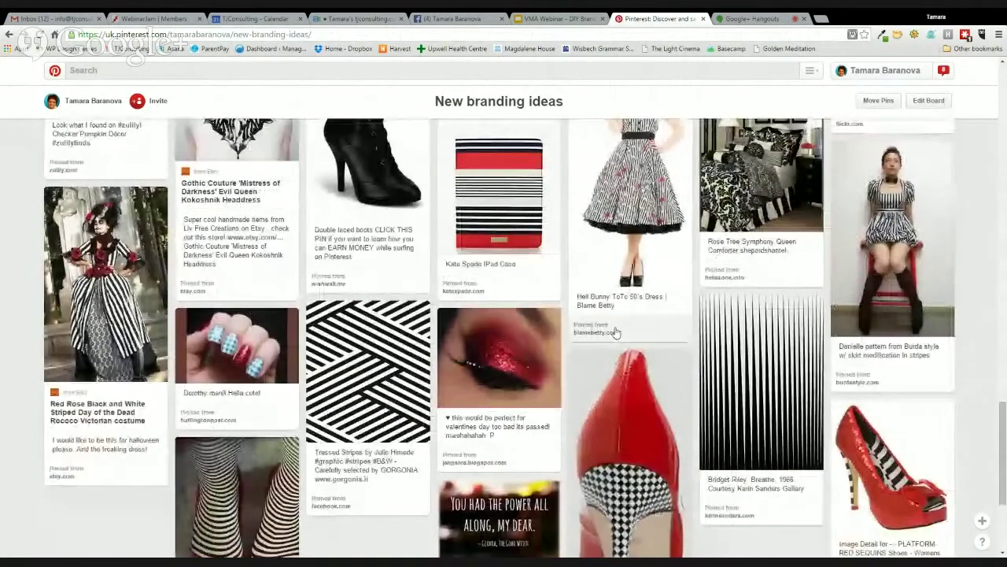
scroll(616, 331, "down", 1)
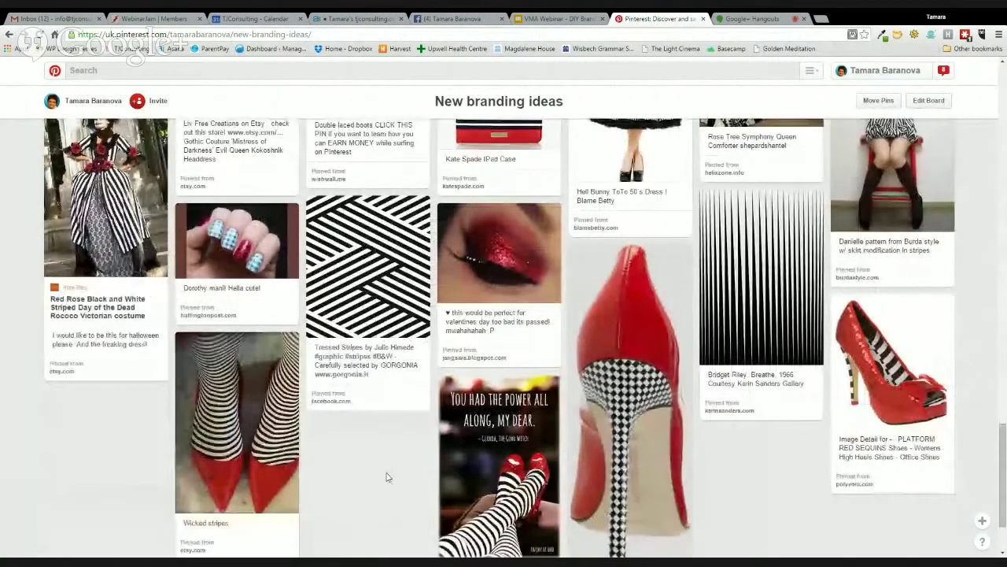
scroll(390, 470, "up", 1)
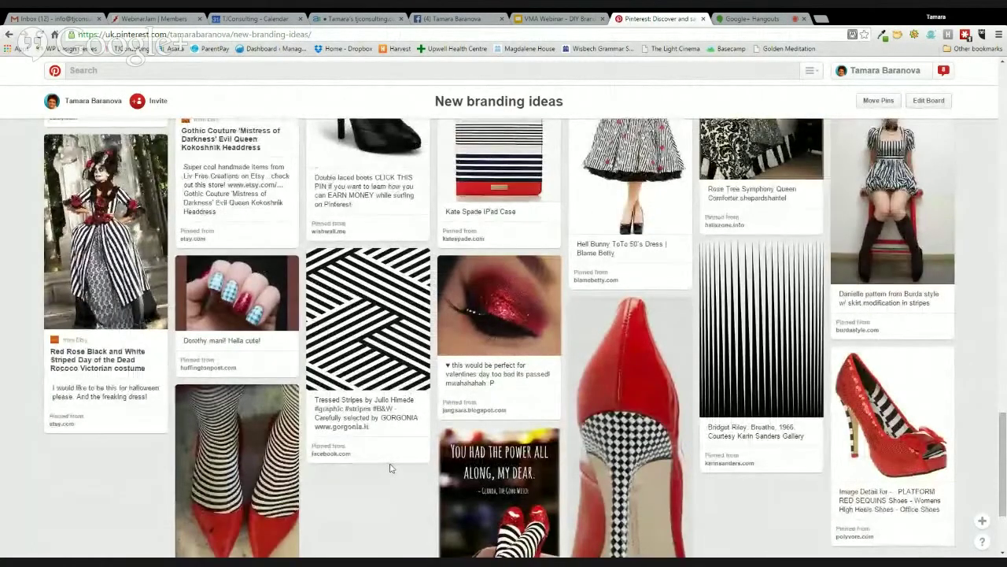
scroll(390, 468, "up", 5)
scroll(408, 399, "up", 2)
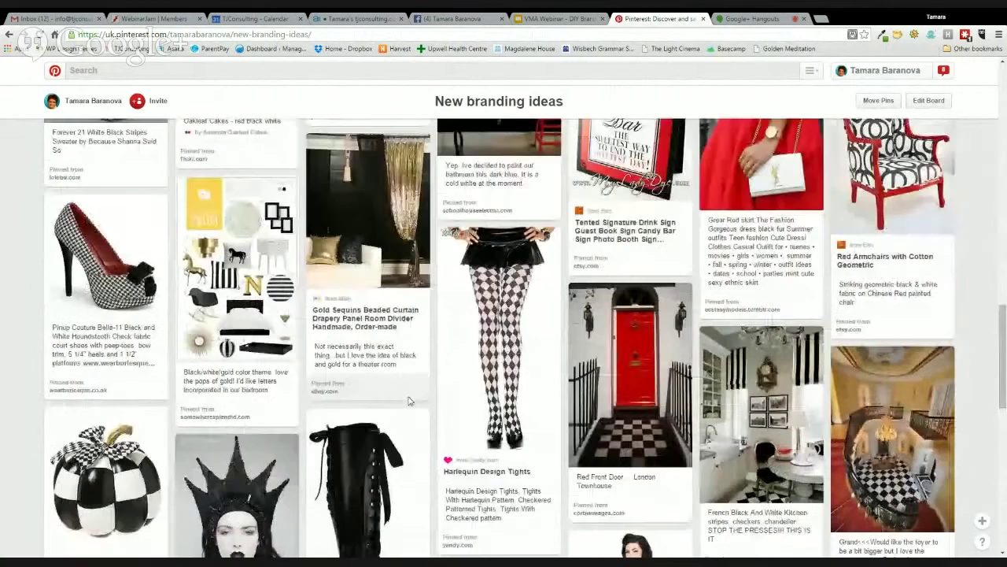
Review the fashion, glitter, font and art deco pins back up to the start of the New branding ideas board
scroll(409, 402, "up", 5)
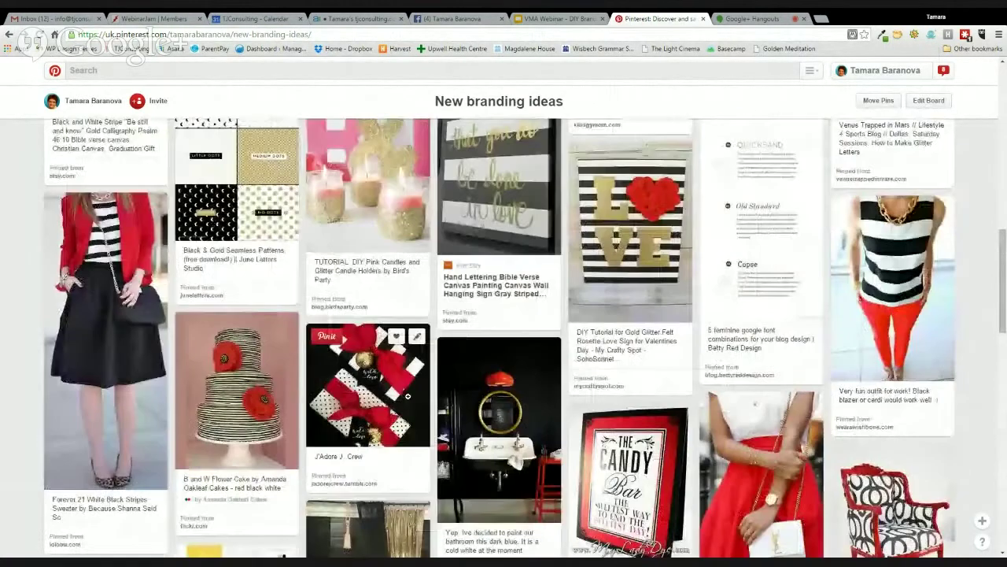
scroll(408, 396, "up", 6)
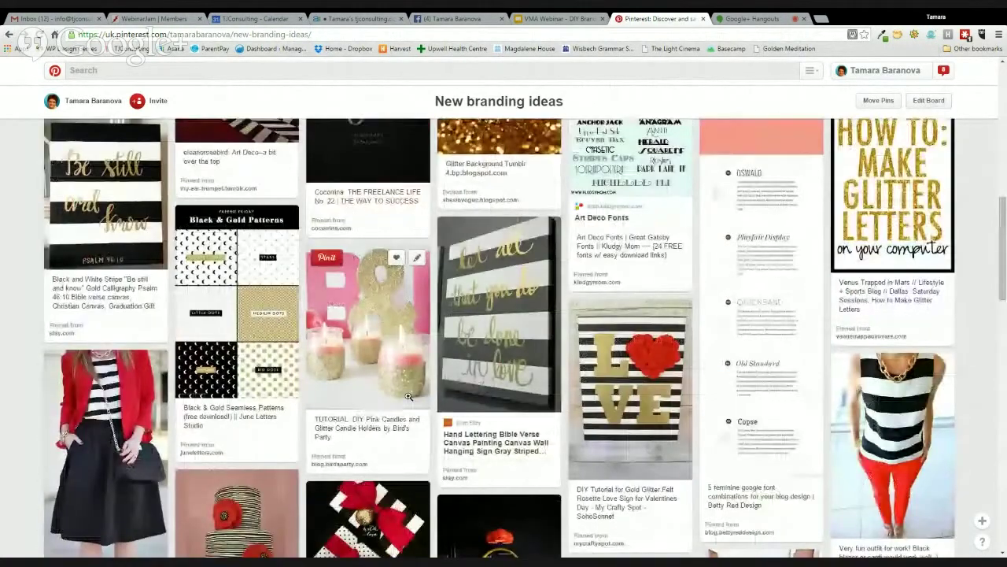
scroll(400, 400, "up", 3)
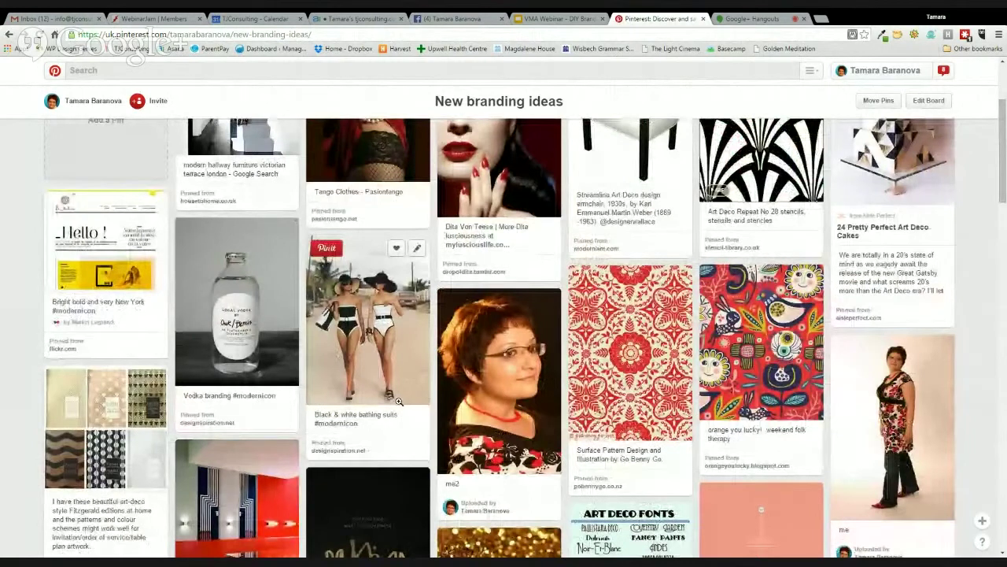
scroll(338, 419, "up", 3)
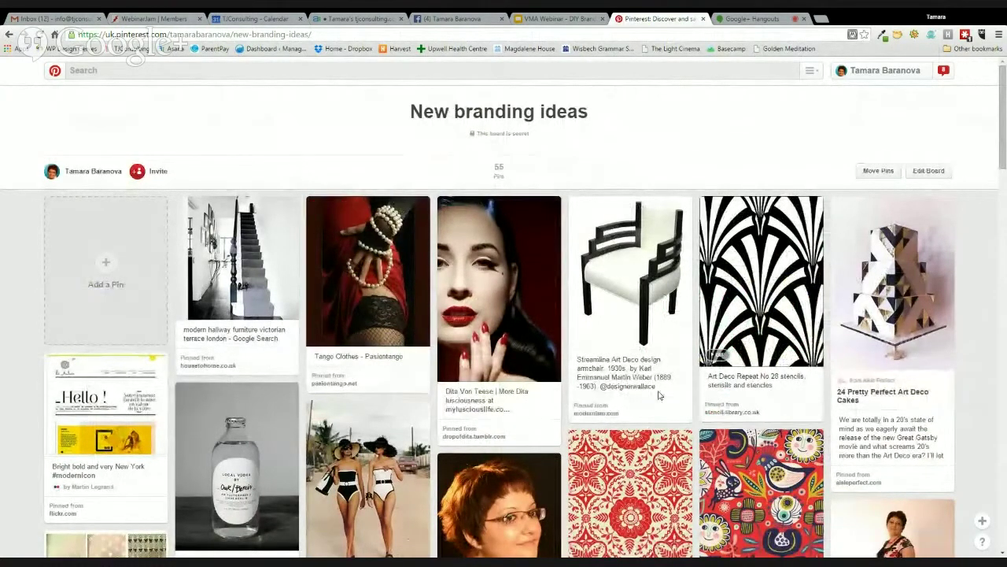
scroll(424, 403, "down", 1)
mouse_move(422, 396)
scroll(422, 396, "down", 2)
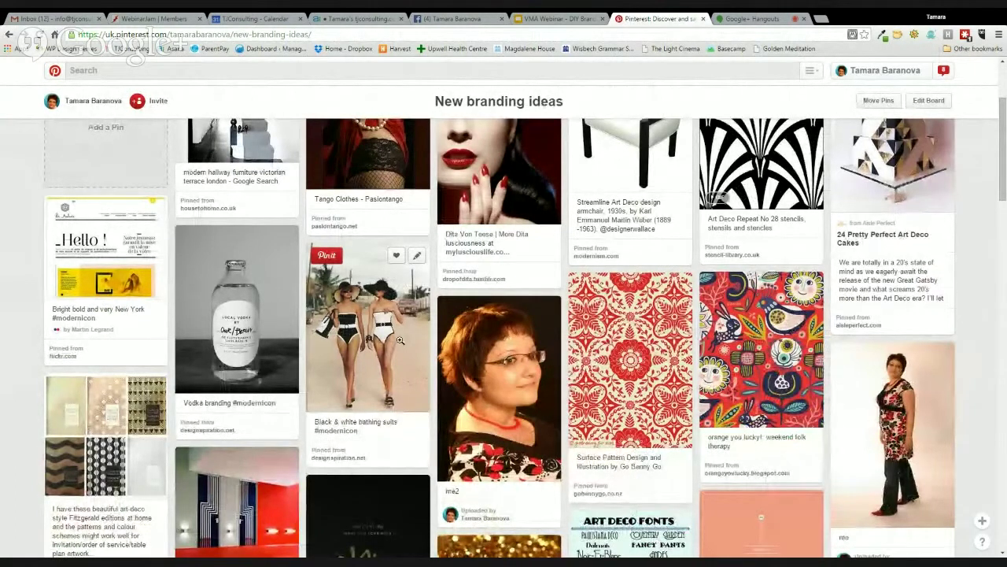
Open Canva in a new browser tab and create a blank A4 document design
left_click(828, 19)
type("c")
key("Return")
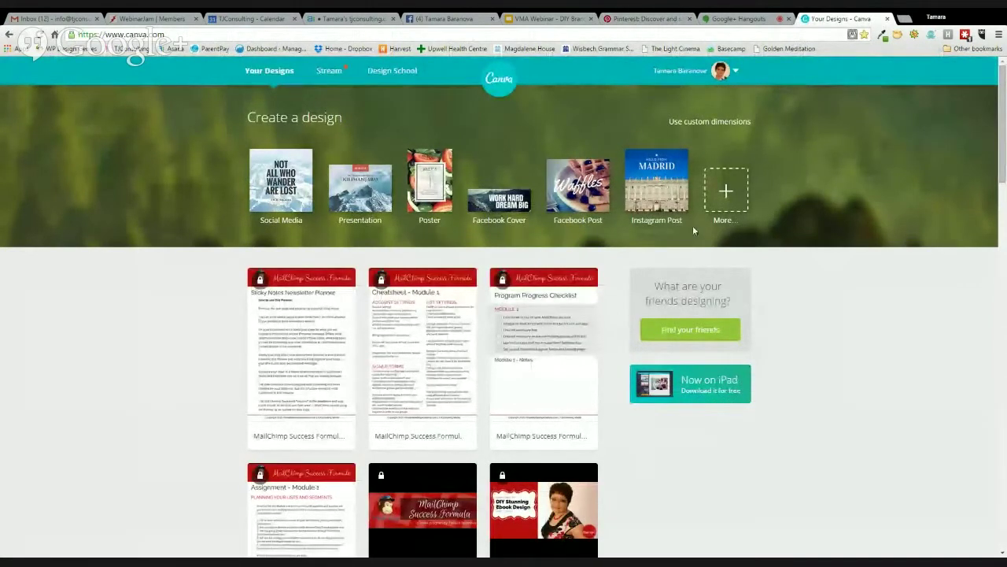
left_click(725, 193)
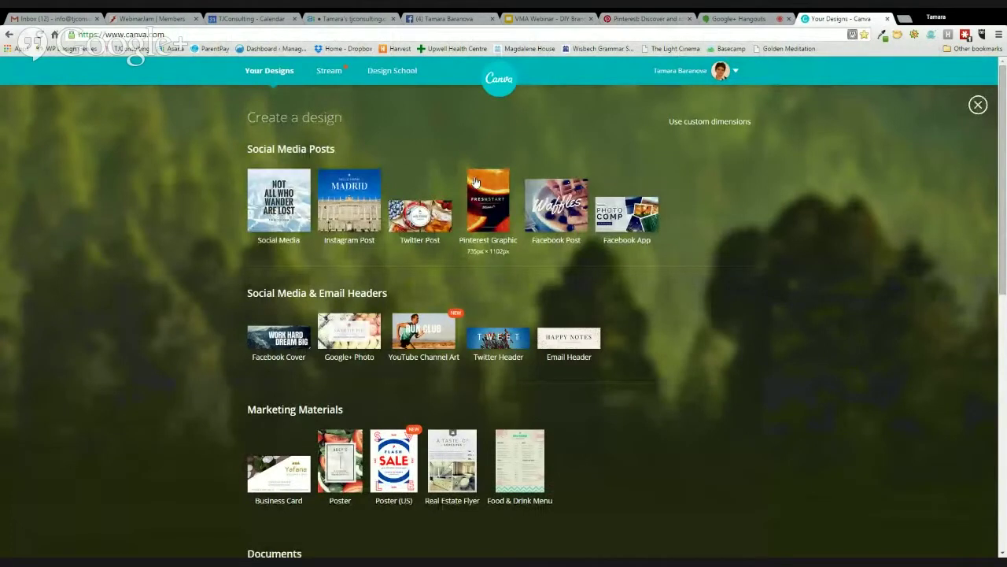
scroll(695, 362, "down", 3)
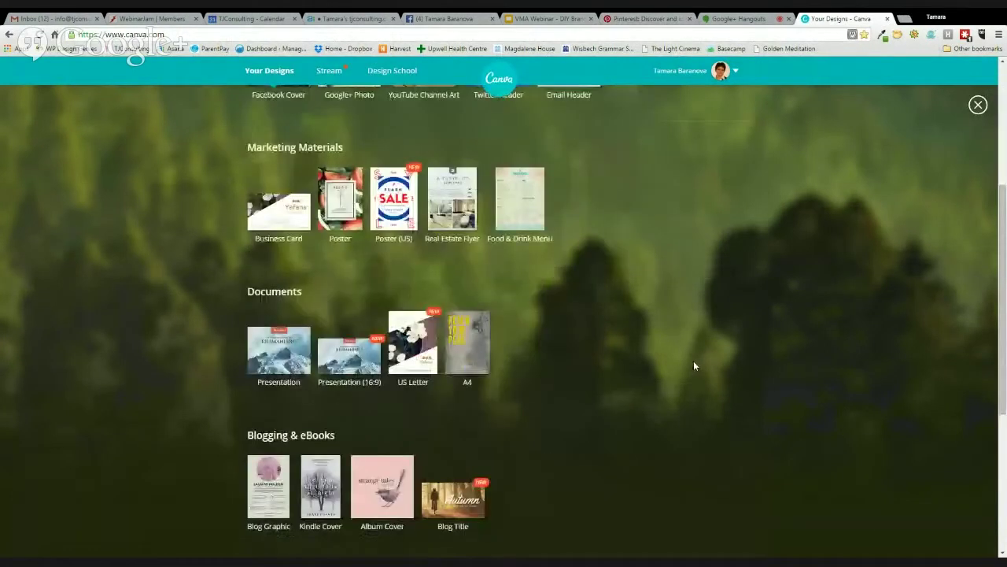
scroll(693, 365, "down", 1)
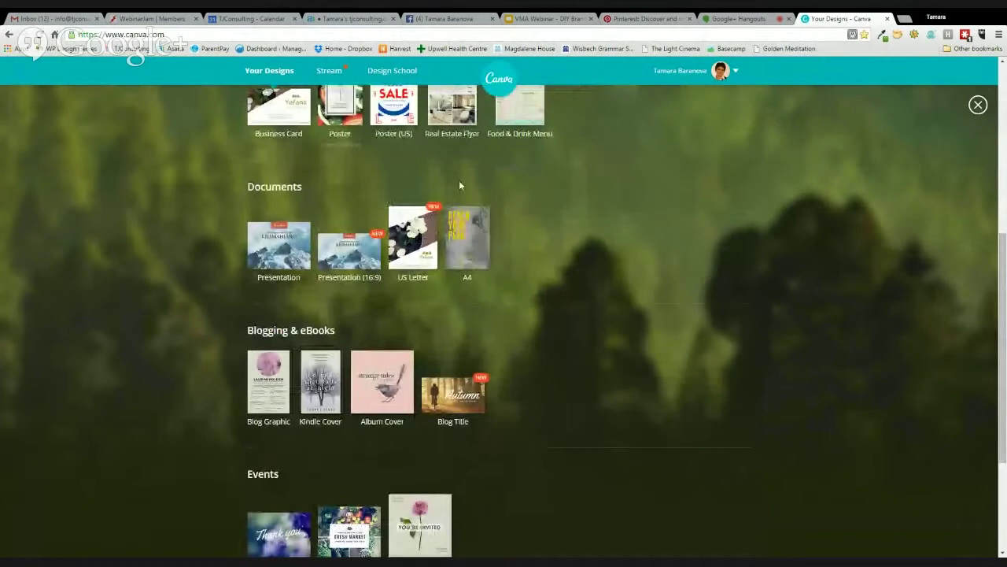
left_click(472, 233)
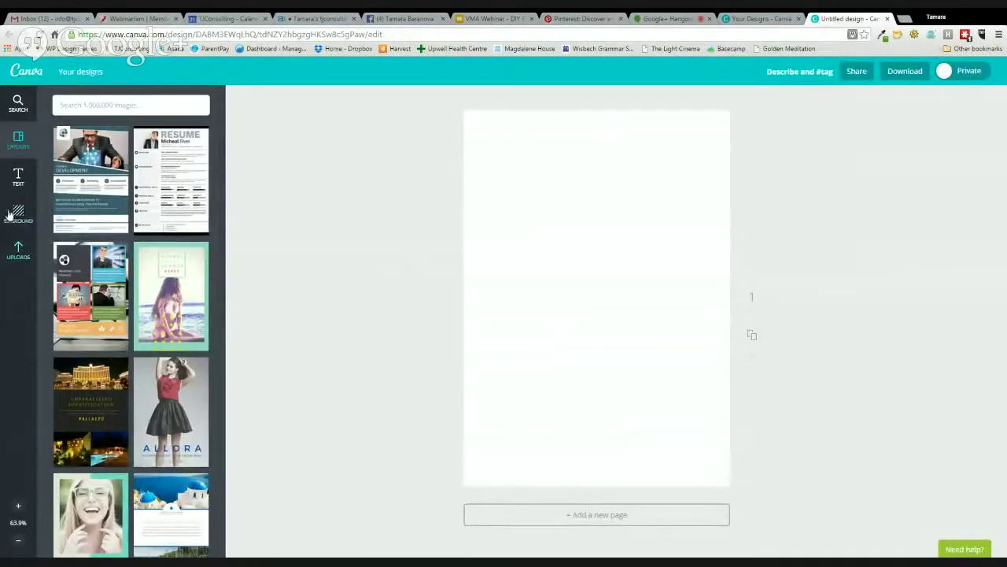
Apply the photo grid layout with two frames above, one full-width frame in the middle and two frames below to the A4 page
scroll(180, 308, "down", 4)
scroll(169, 311, "down", 15)
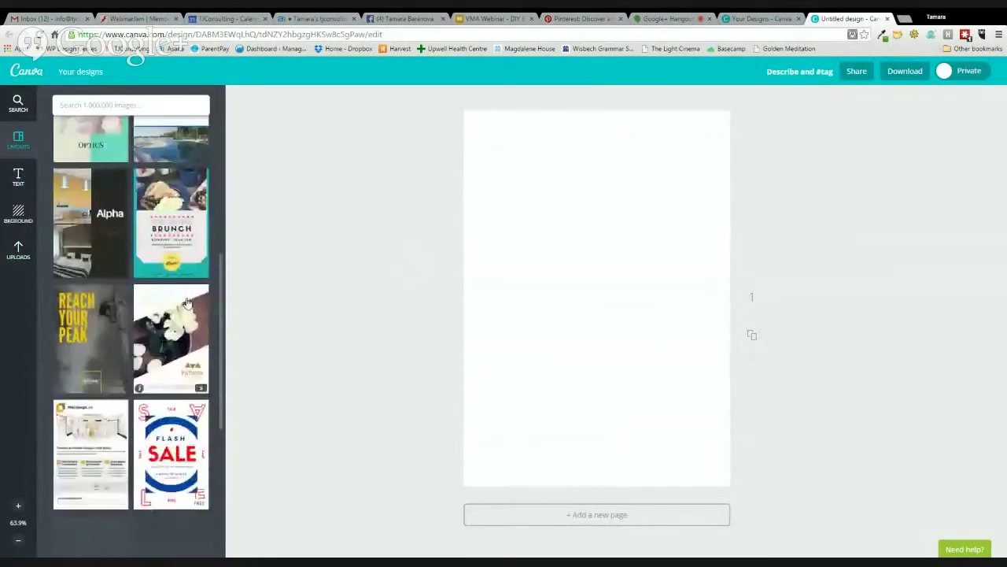
scroll(155, 317, "down", 5)
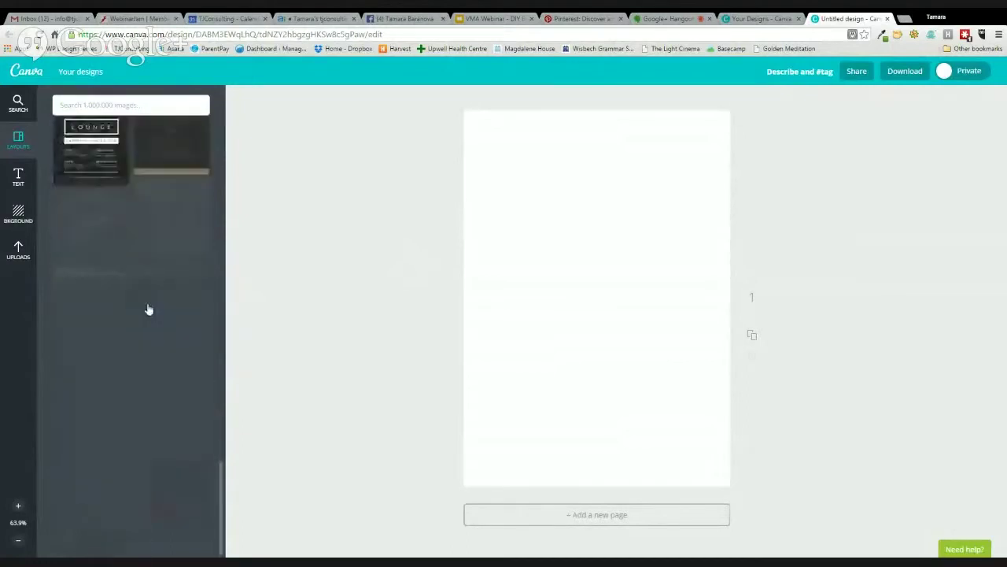
scroll(136, 296, "down", 10)
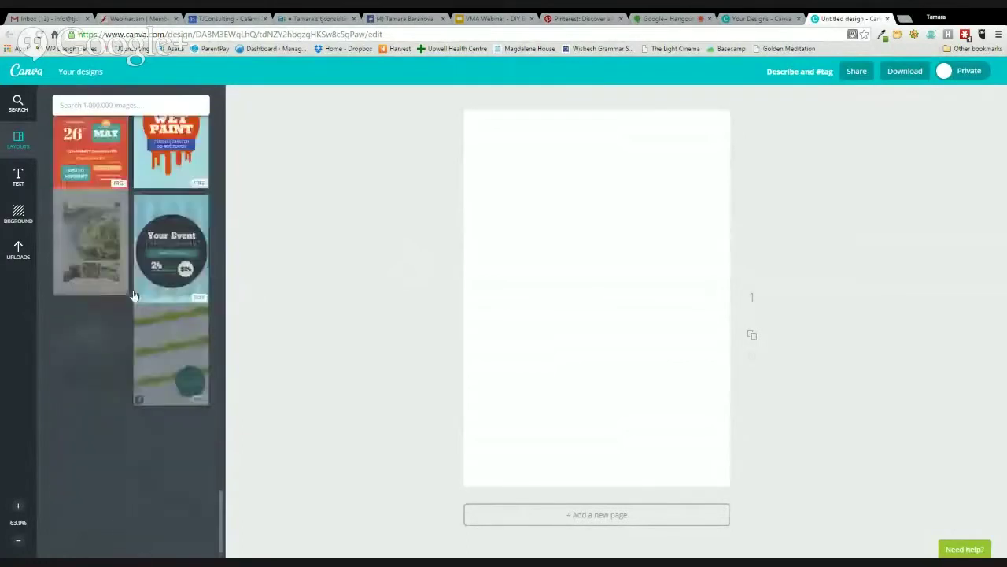
scroll(110, 302, "down", 10)
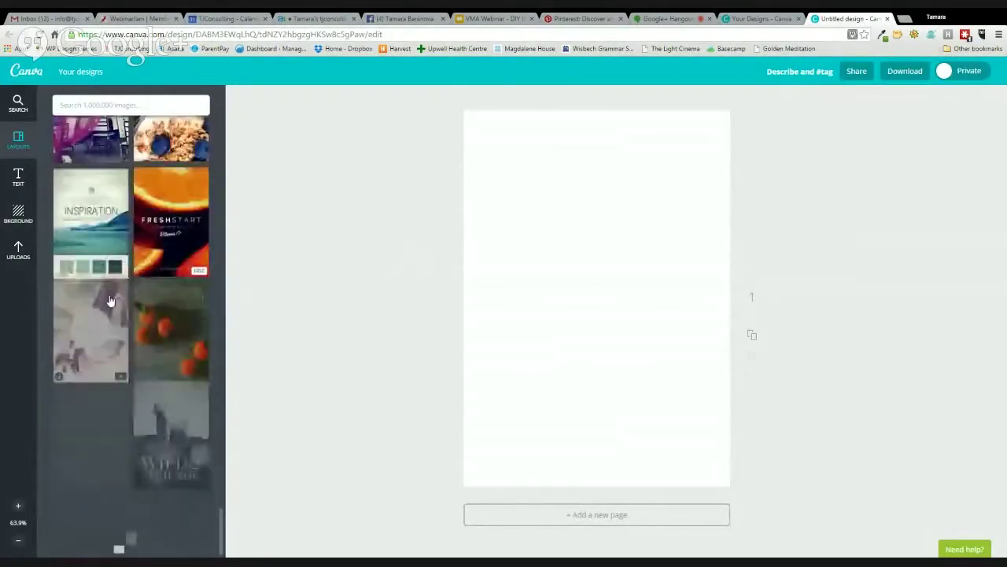
scroll(104, 305, "down", 10)
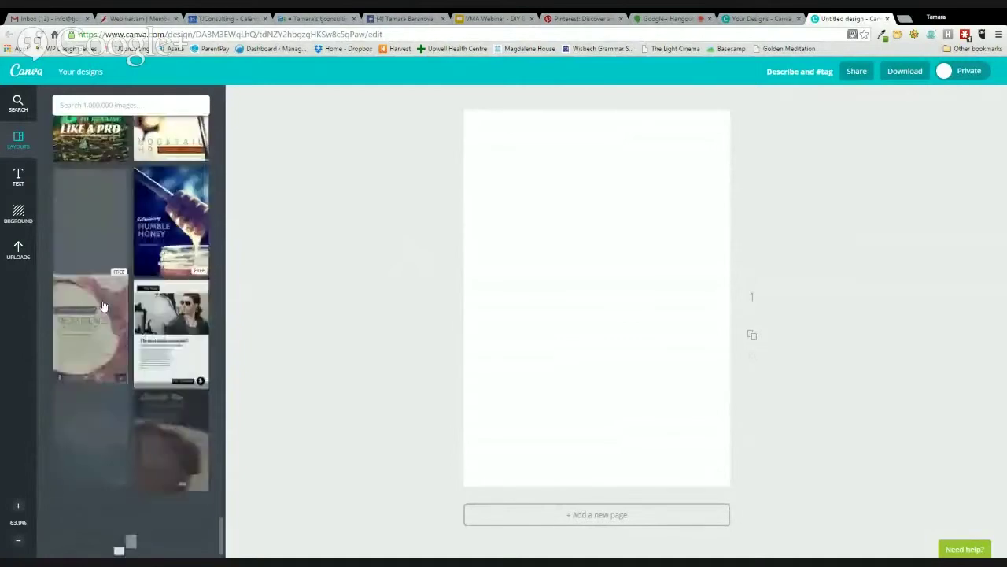
scroll(106, 305, "down", 10)
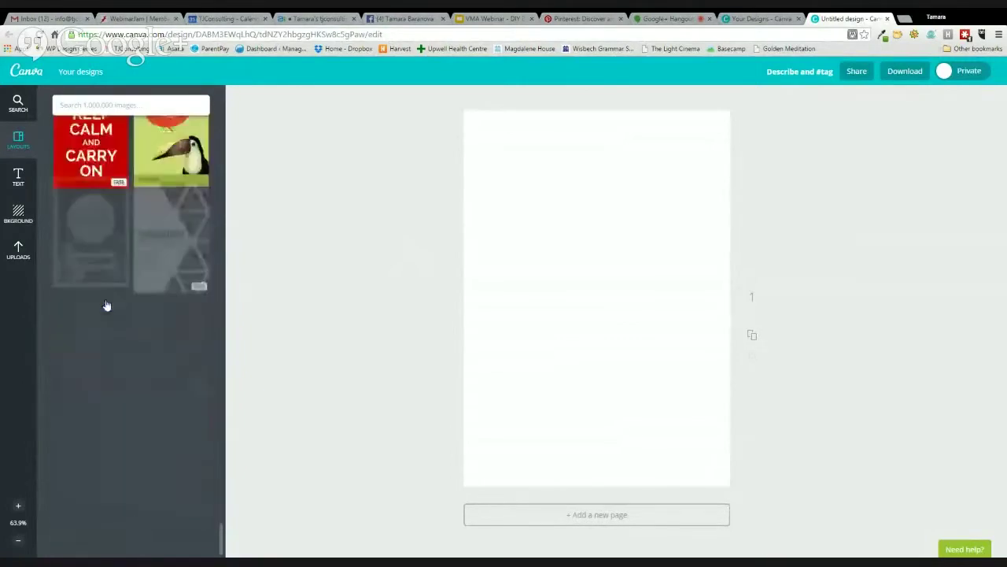
scroll(106, 305, "down", 10)
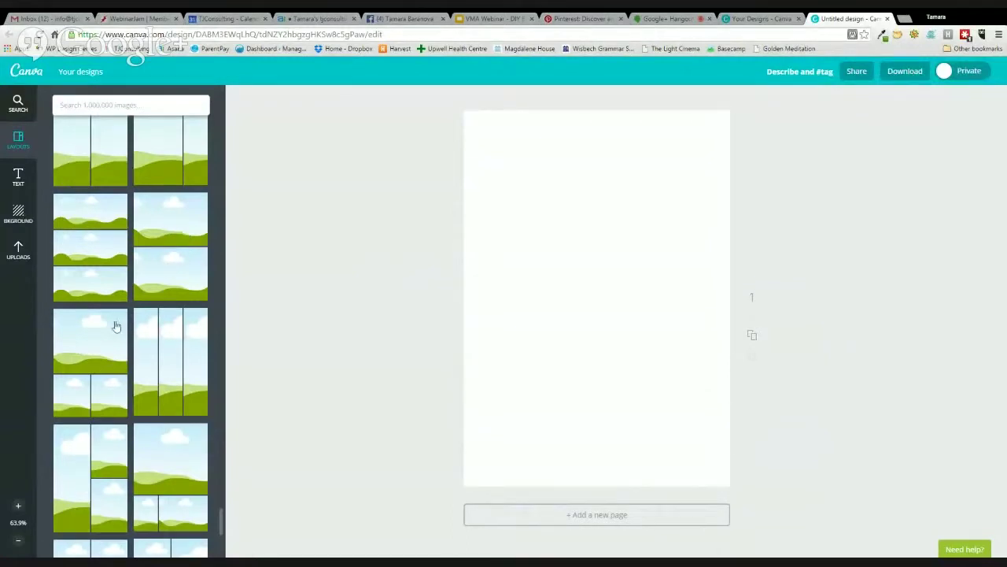
scroll(116, 388, "down", 2)
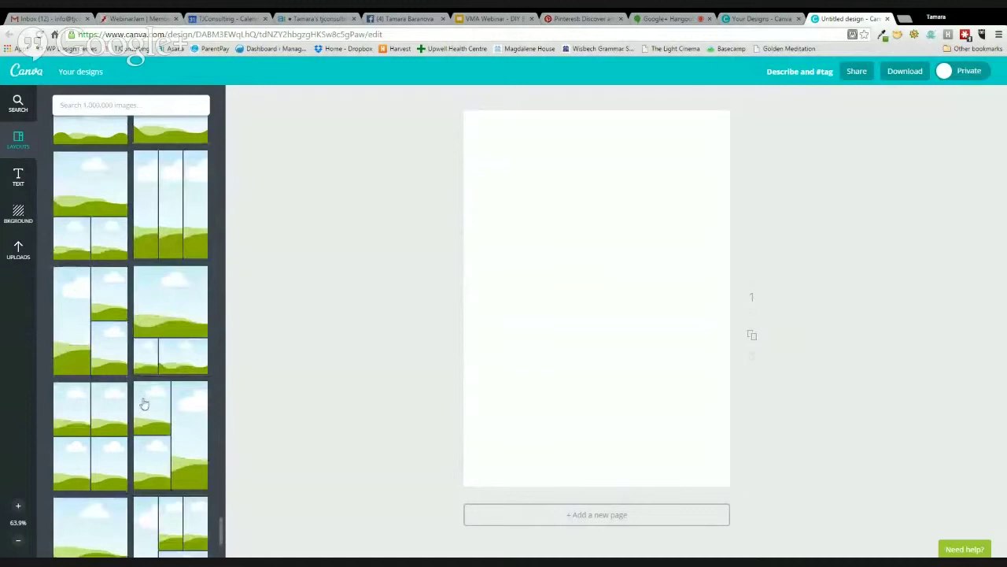
scroll(145, 435, "down", 1)
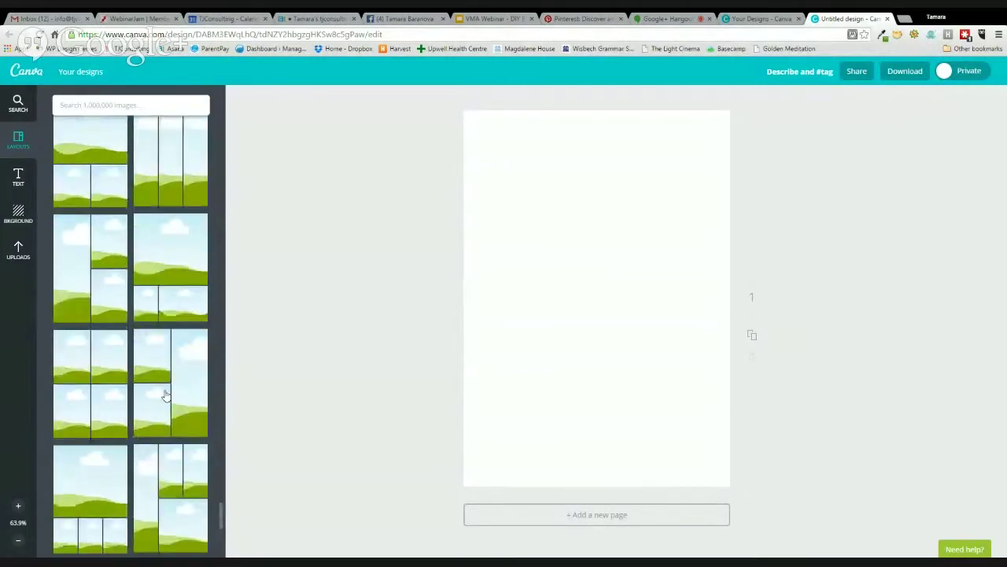
scroll(160, 396, "down", 2)
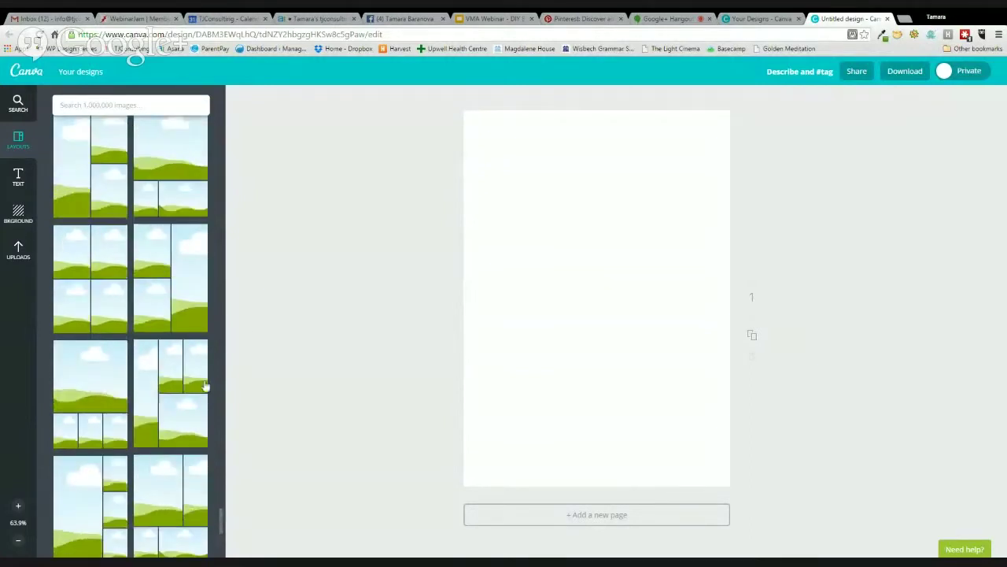
scroll(175, 448, "down", 3)
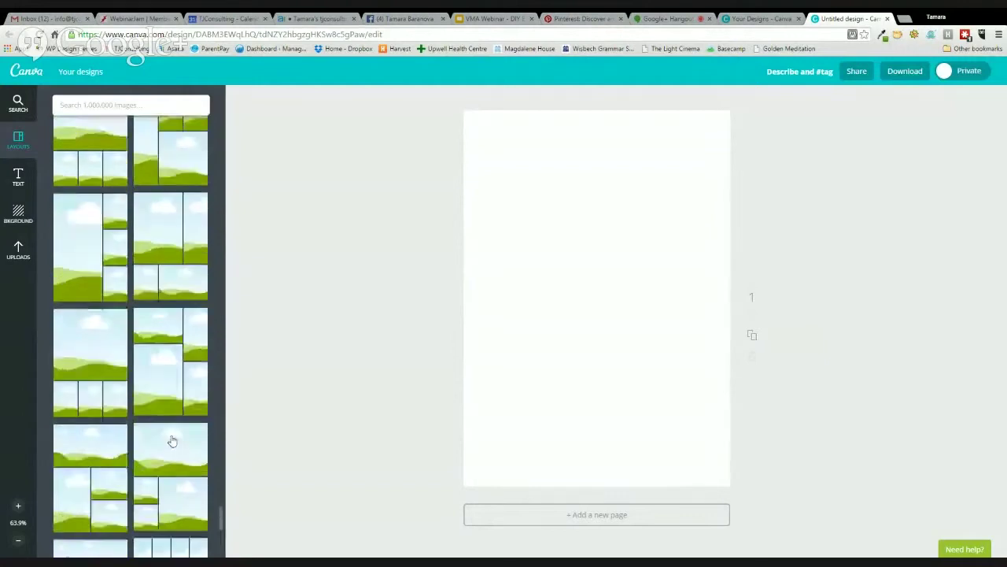
scroll(172, 442, "down", 4)
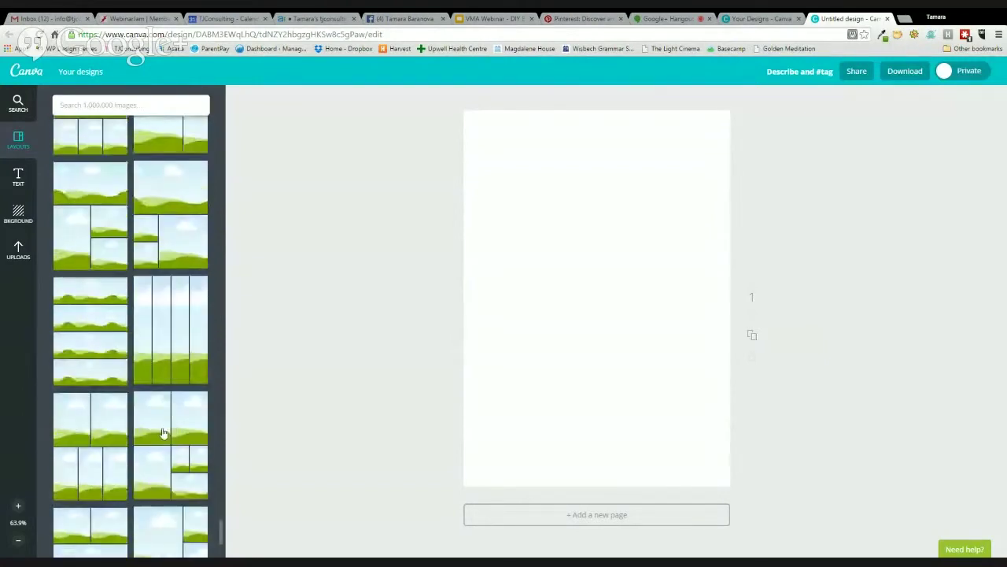
scroll(163, 434, "down", 2)
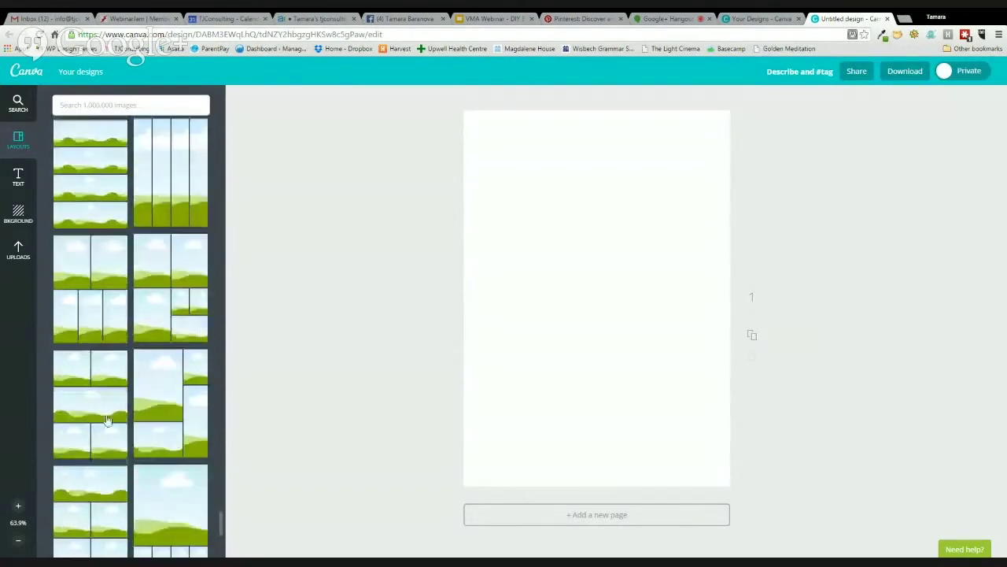
left_click(104, 408)
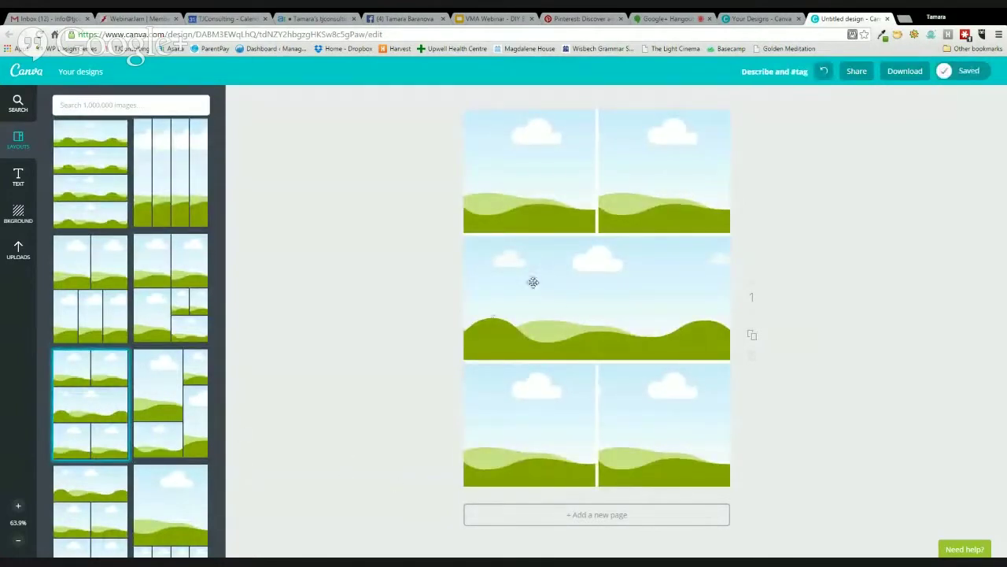
Place the uploaded purple "Complete Digital Marketing Training" image in the grid's bottom-left frame
left_click(18, 250)
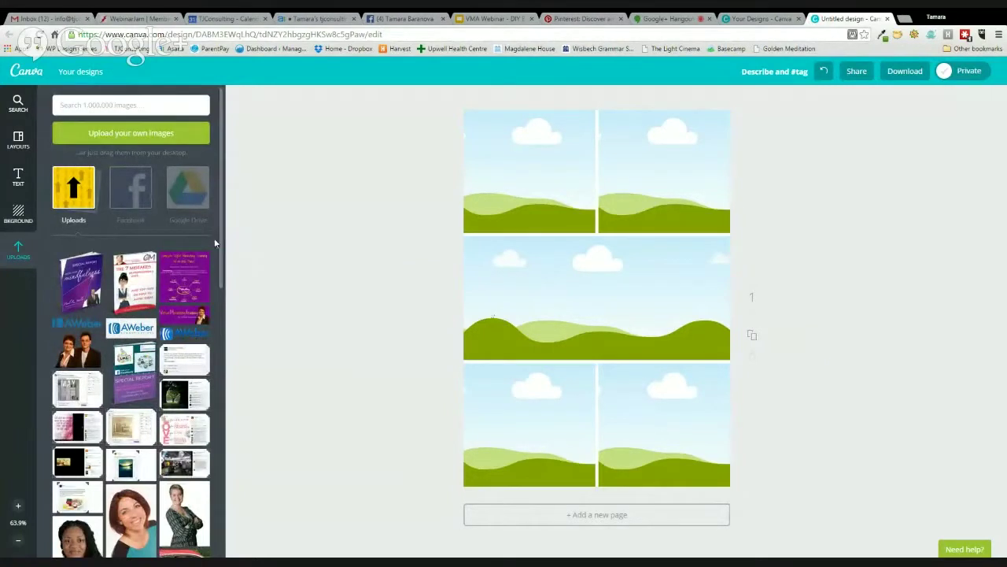
left_click_drag(182, 281, 529, 425)
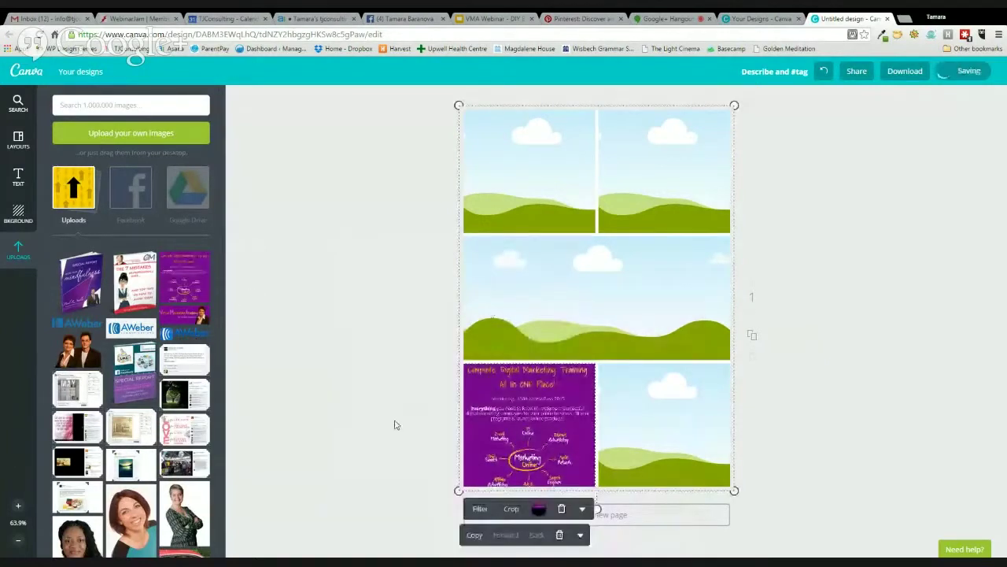
left_click(385, 377)
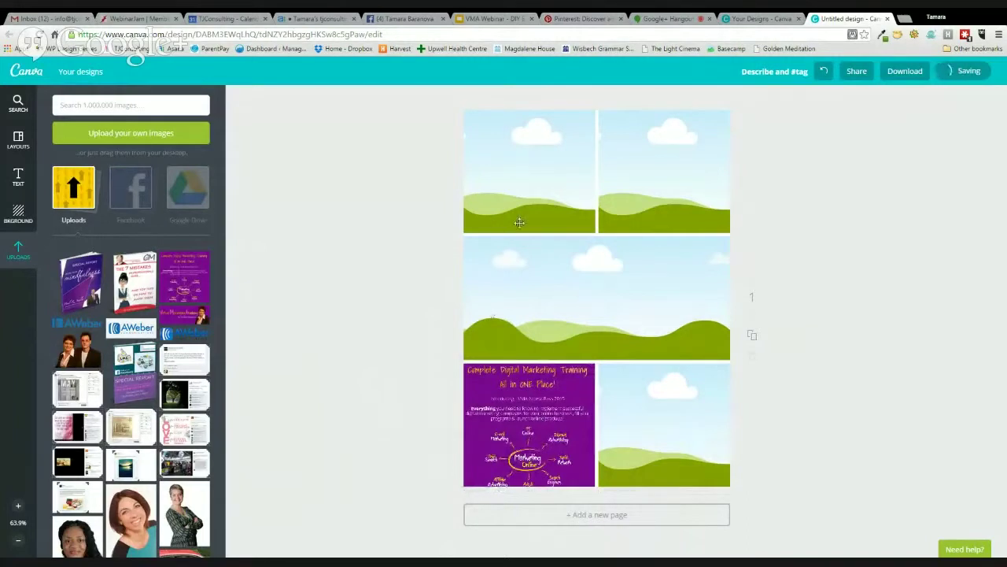
Fill the grid's bottom-right frame with the uploaded MailChimp monkey and email logos image, and the full-width middle frame with the Infusionsoft logo
scroll(120, 416, "down", 5)
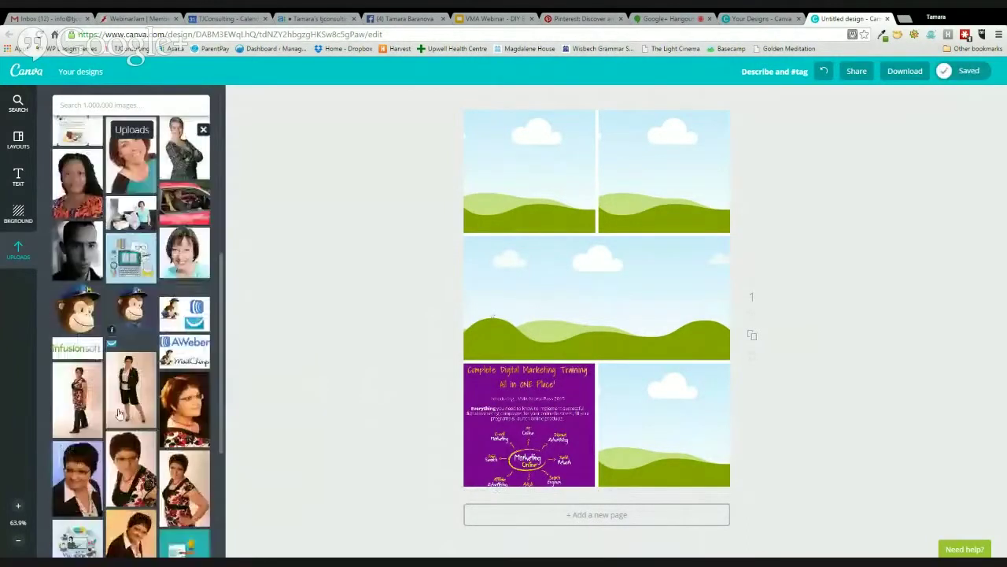
left_click_drag(186, 325, 664, 425)
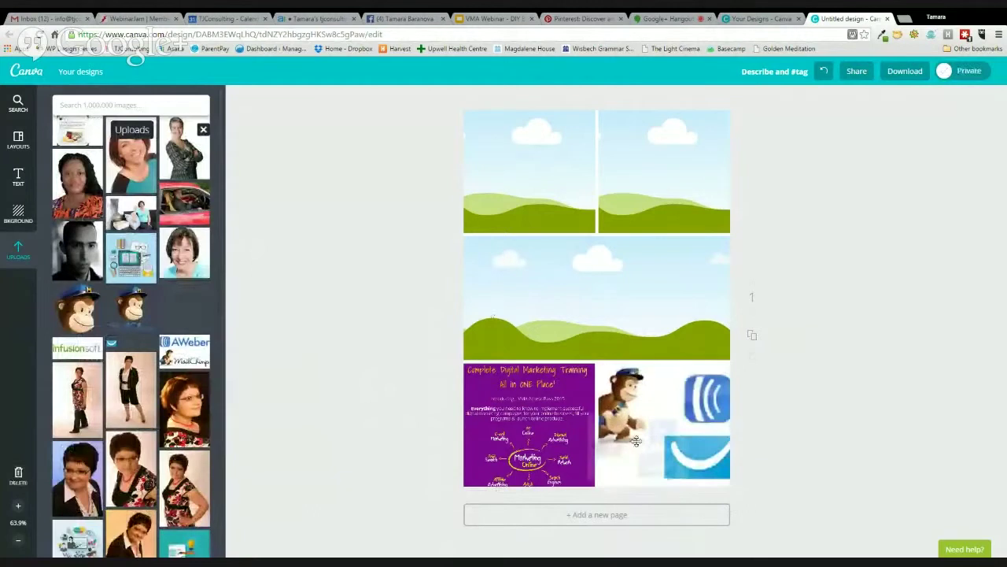
left_click_drag(78, 349, 558, 317)
left_click(248, 282)
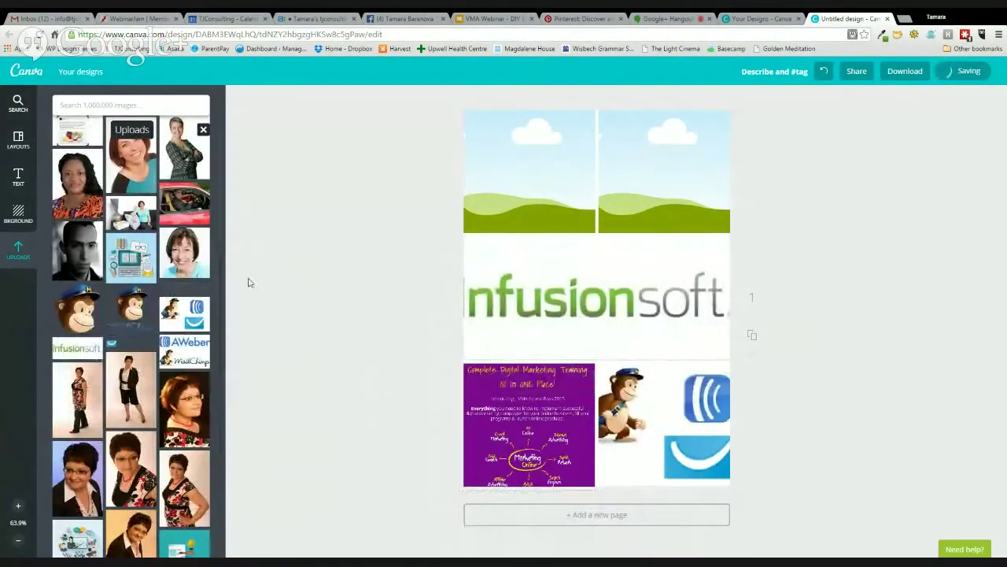
Fill the grid's top-left frame with the green analytics illustration and the top-right frame with the teal raised-phones illustration
scroll(118, 323, "down", 3)
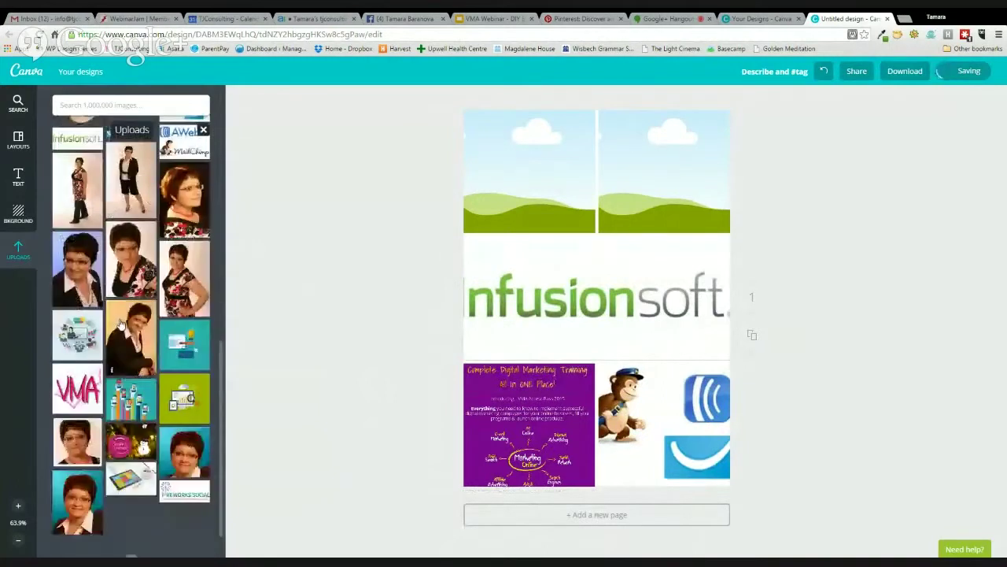
left_click_drag(196, 389, 527, 177)
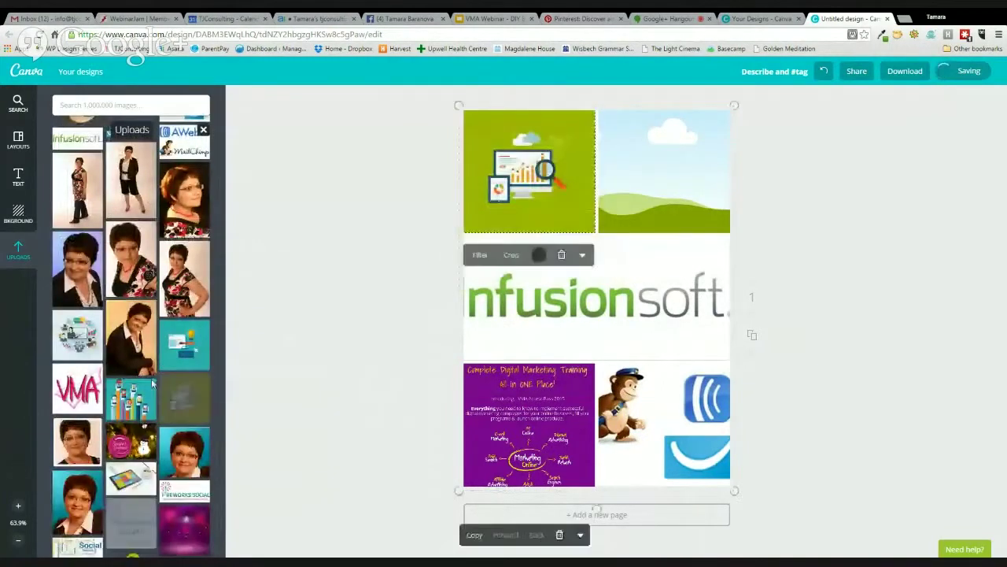
left_click_drag(136, 397, 661, 181)
left_click(448, 288)
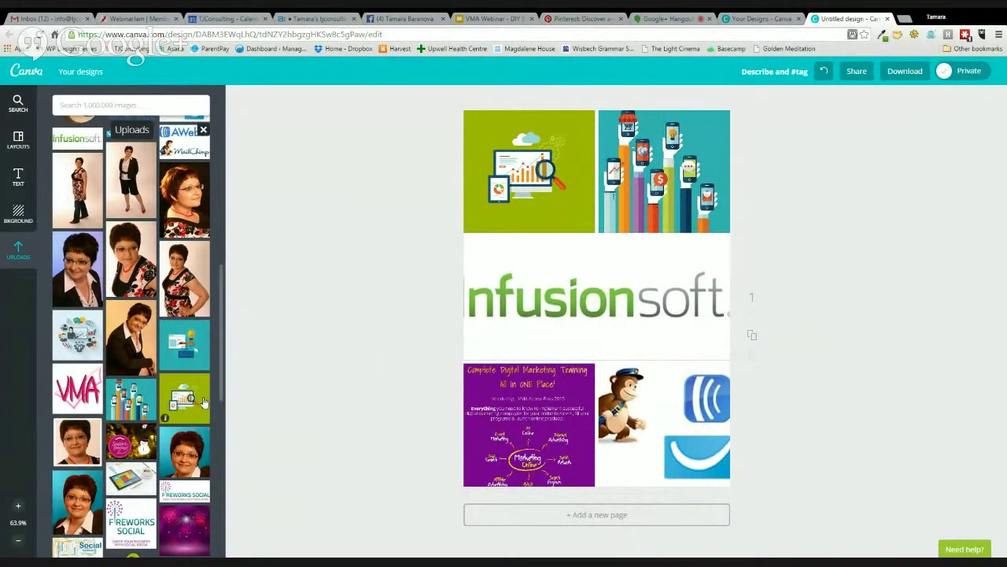
Look through more of the uploaded images and add a blank second page to the design
scroll(199, 403, "down", 3)
scroll(231, 408, "up", 5)
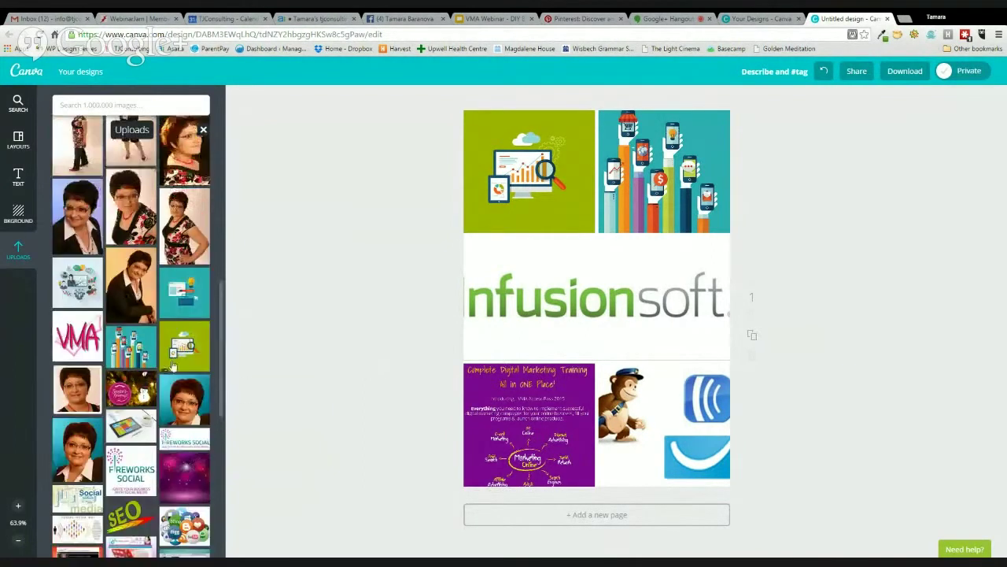
left_click(639, 517)
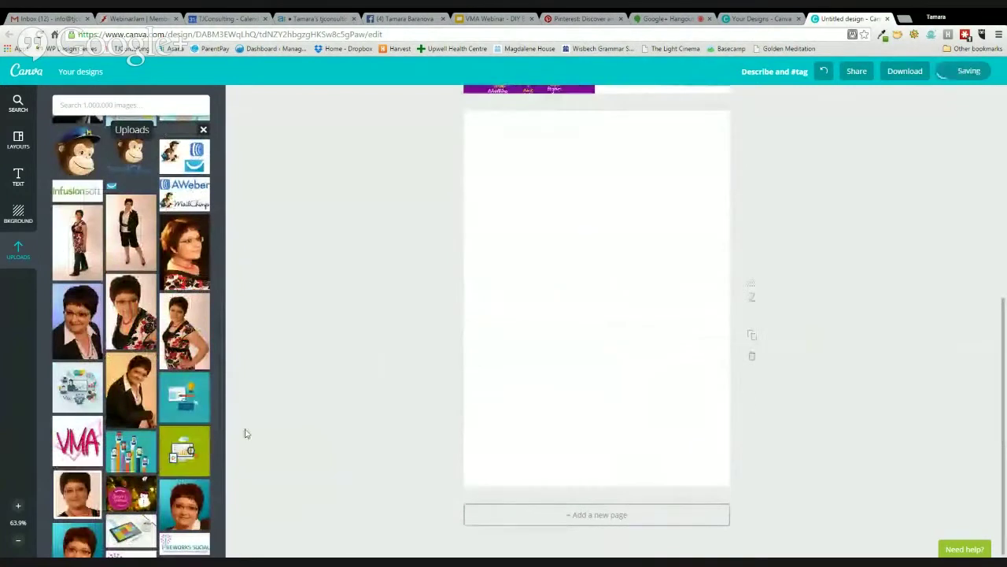
Place the uploaded teal lightbulb, green analytics and teal raised-phones illustrations on the second page, as small images in the upper half
left_click_drag(184, 398, 585, 246)
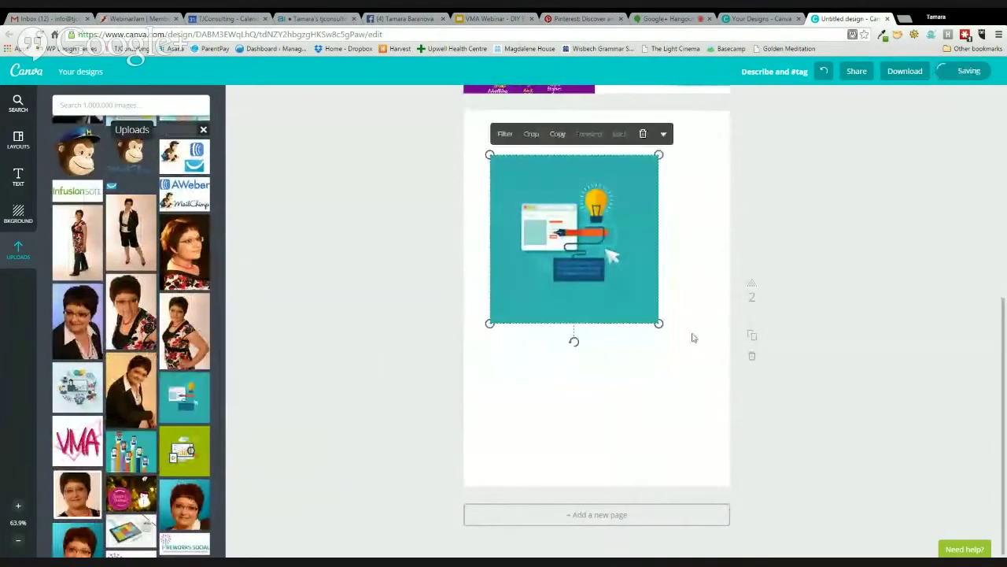
left_click_drag(658, 322, 528, 262)
left_click_drag(184, 451, 723, 306)
left_click_drag(564, 430, 679, 261)
left_click_drag(137, 456, 620, 287)
left_click(609, 380)
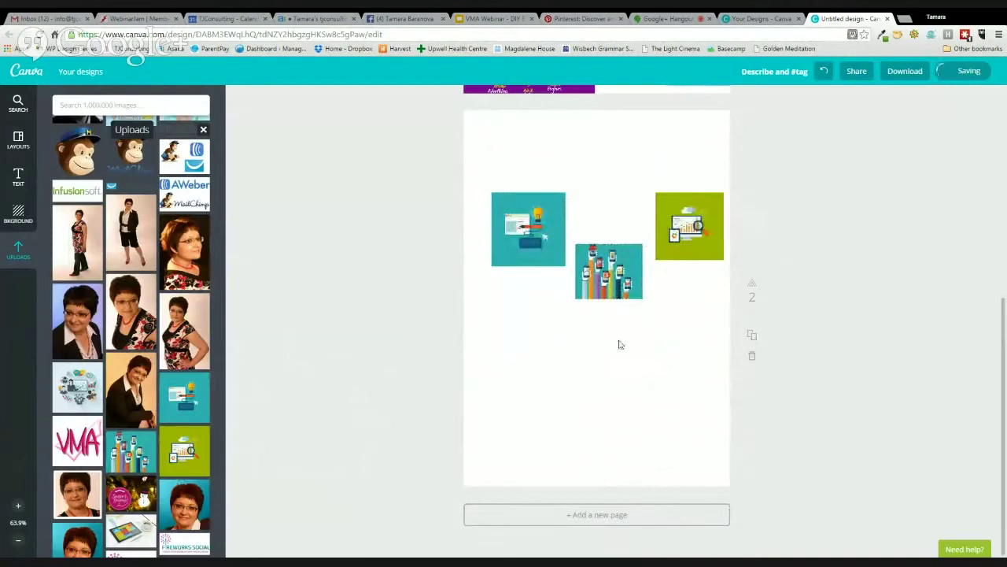
Add a heading reading "This is my titles - Raleway" below the images and widen its text box to nearly the page width
left_click(17, 175)
left_click_drag(130, 135, 541, 335)
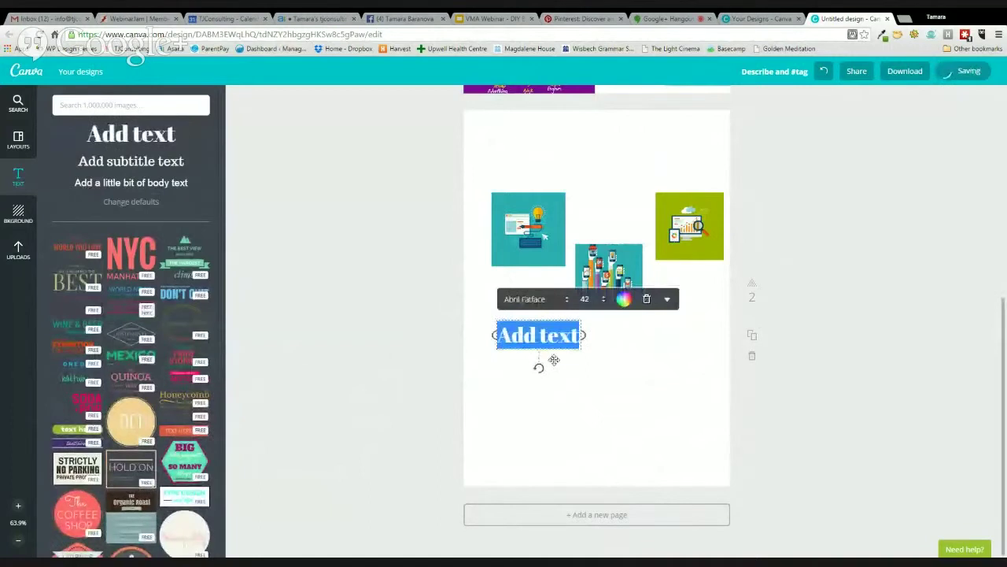
type("This ")
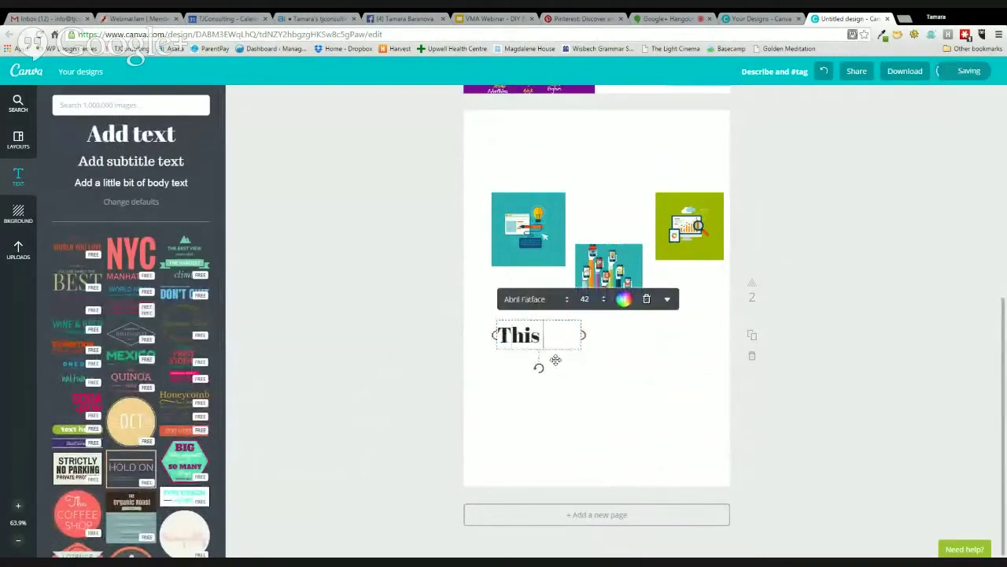
type("is my titles")
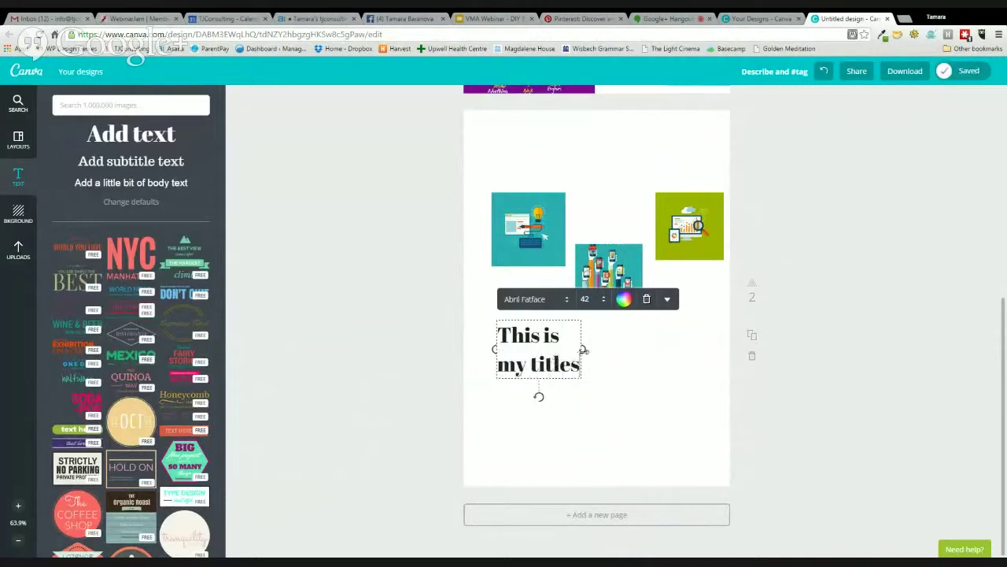
left_click_drag(583, 349, 678, 348)
type("s - Ral")
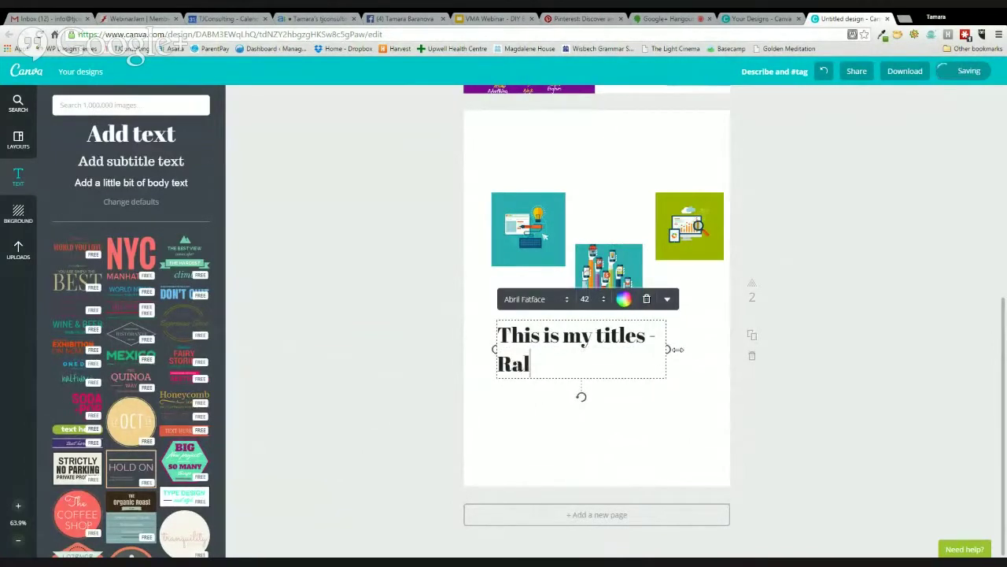
type("eway")
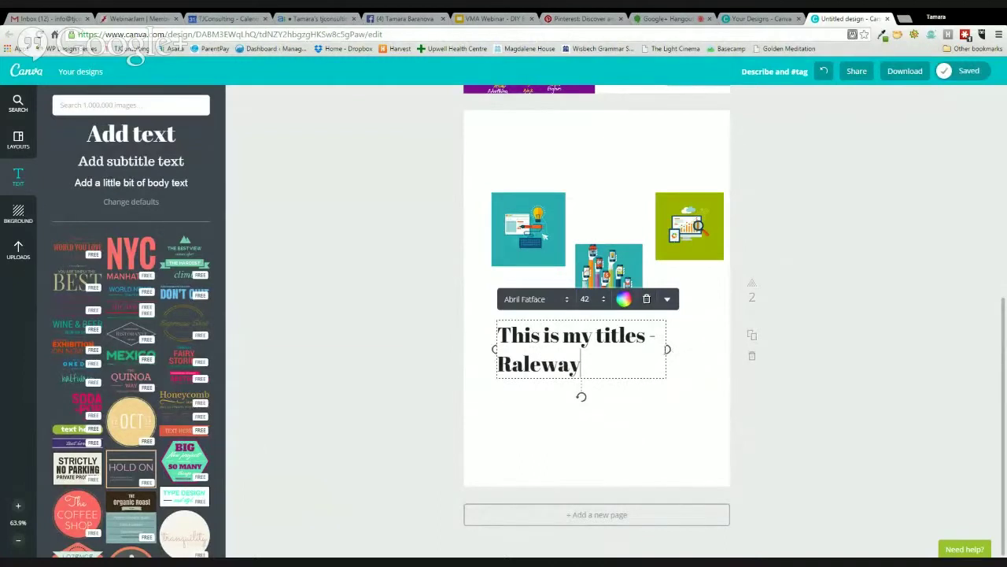
left_click_drag(670, 349, 728, 349)
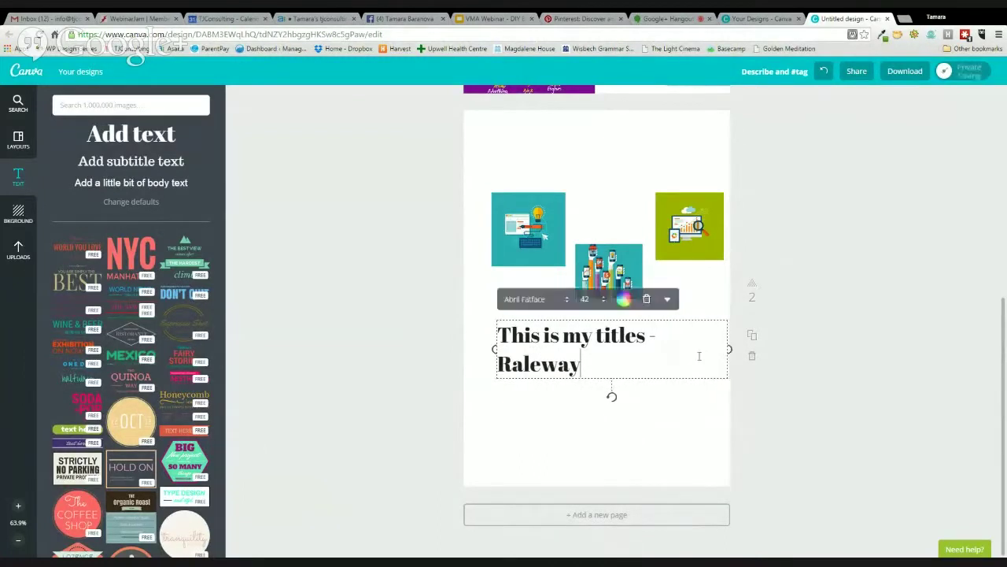
left_click_drag(657, 380, 632, 376)
left_click_drag(708, 348, 717, 347)
Change the heading's font to Raleway
left_click(533, 295)
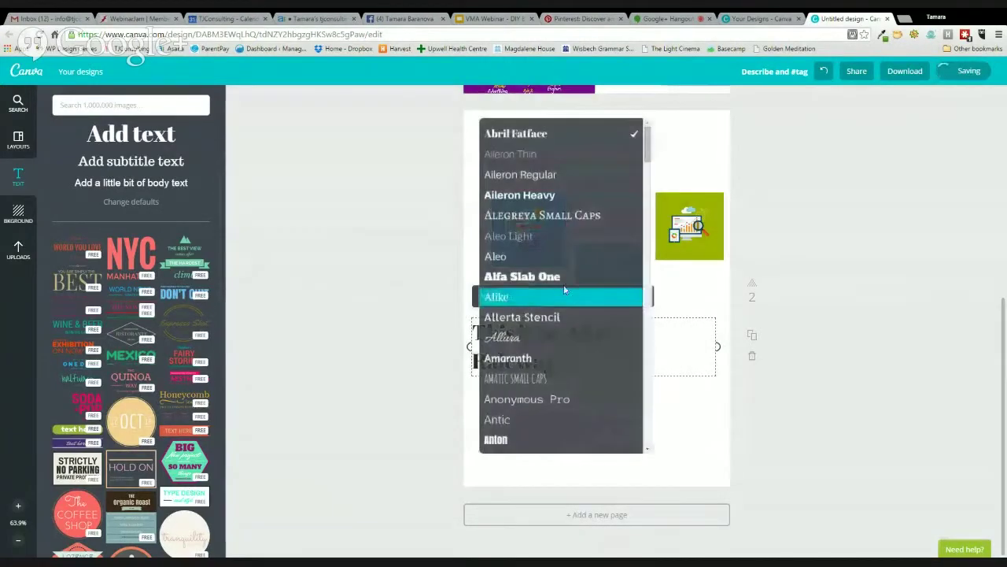
scroll(650, 186, "down", 3)
left_click_drag(650, 186, 652, 382)
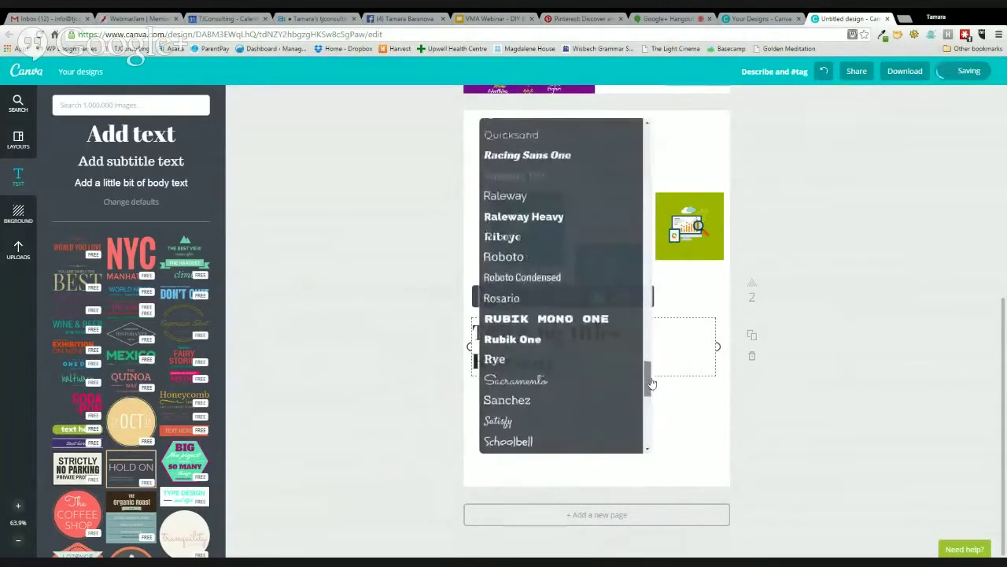
left_click(664, 433)
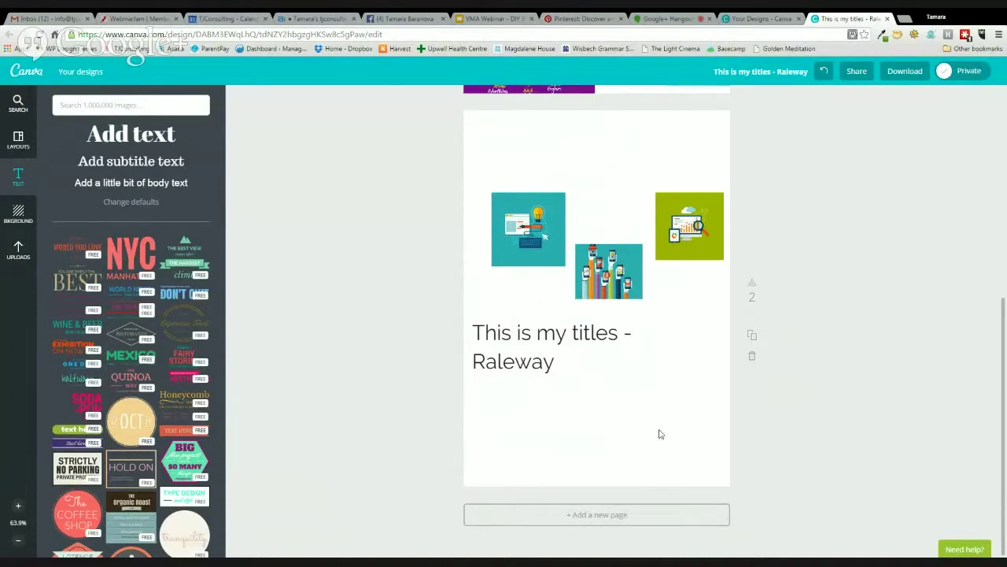
Place the uploaded pink name logo centred at the top of the second page, above the three illustrations
left_click(19, 252)
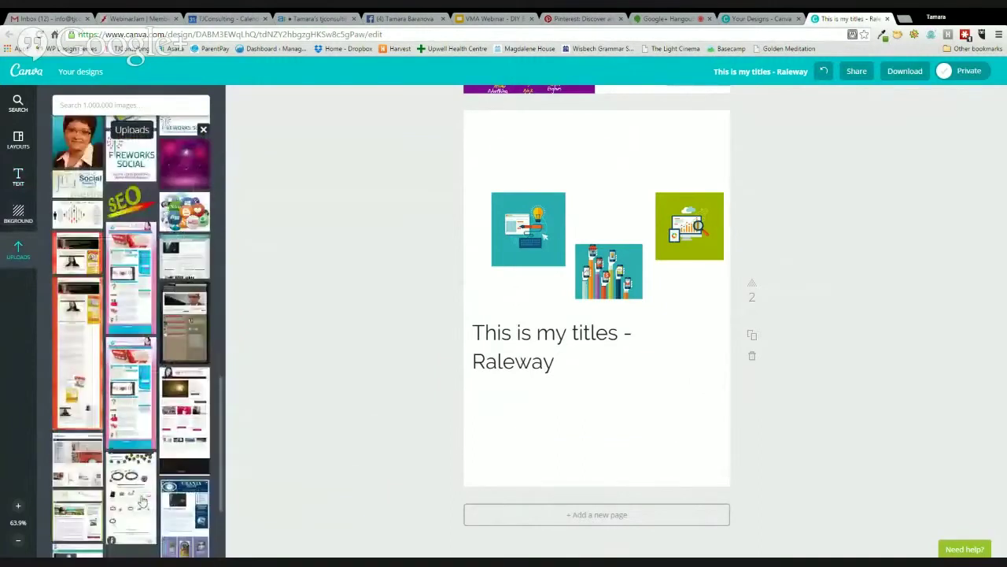
scroll(157, 378, "down", 5)
scroll(165, 339, "down", 5)
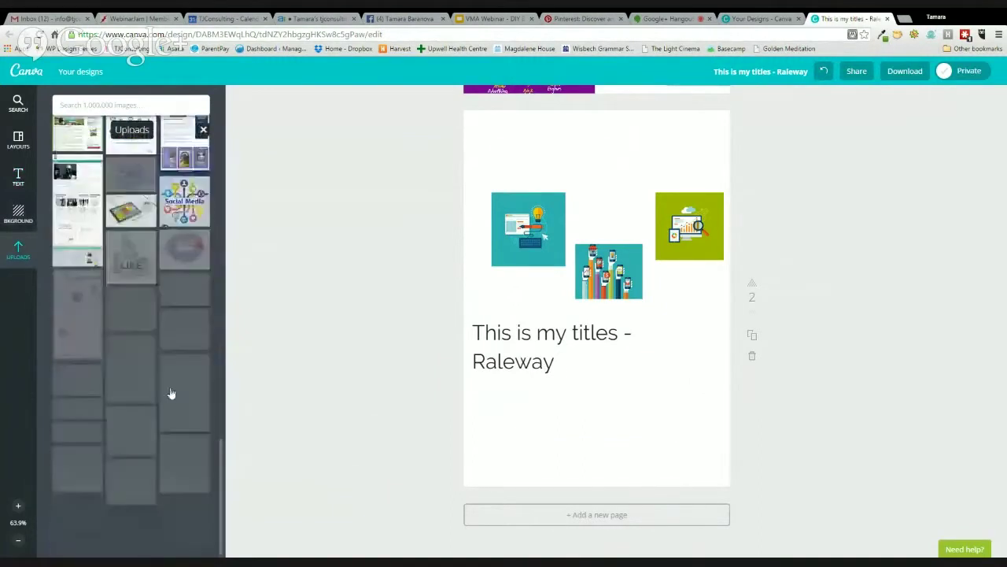
left_click_drag(60, 366, 598, 441)
left_click_drag(526, 407, 642, 455)
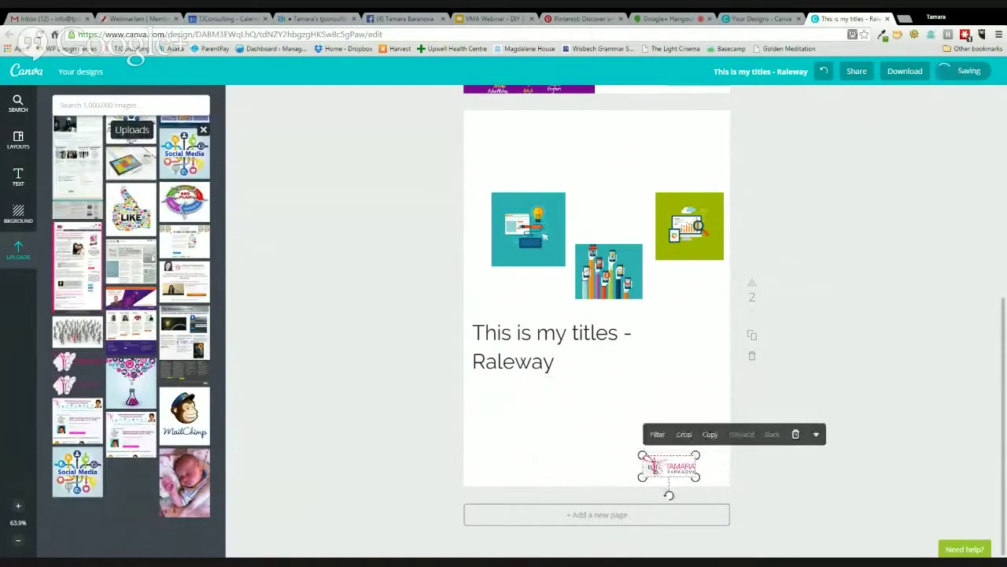
key("ctrl+z")
left_click_drag(644, 469, 581, 150)
left_click(819, 222)
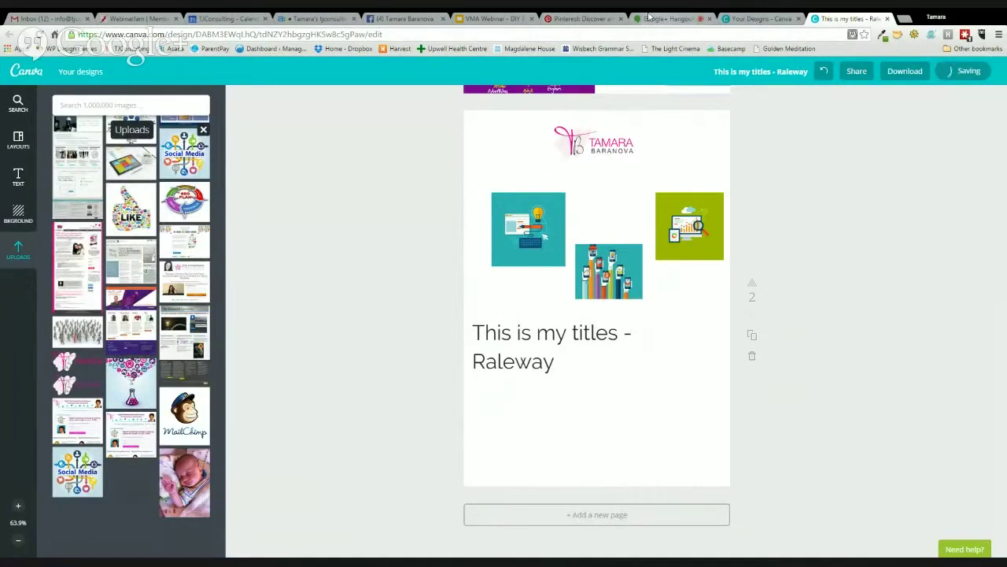
Check the webinar's Colour Palette slide, and open Adobe Color CC in a new browser tab by searching for "adobe kuler"
left_click(491, 18)
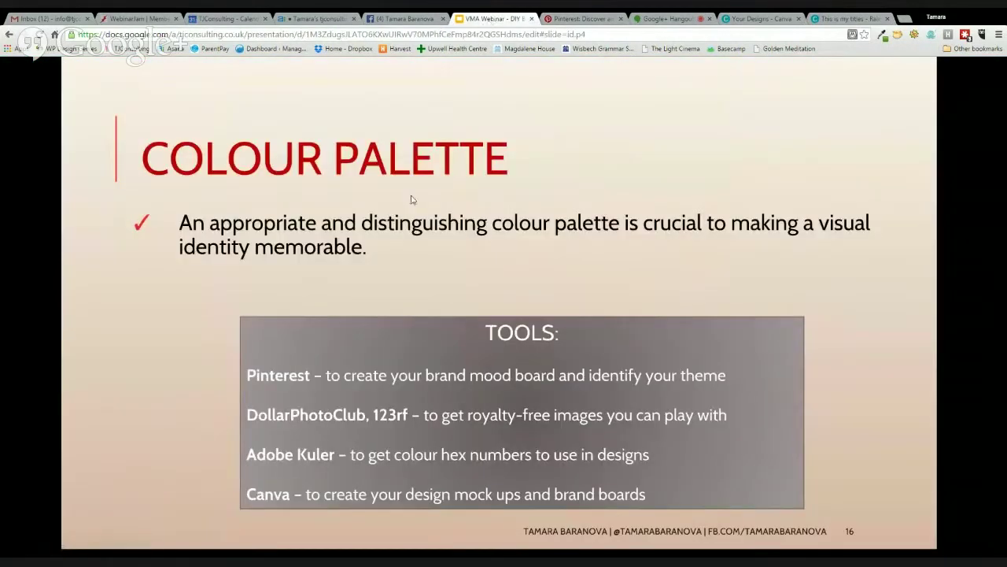
left_click(853, 17)
left_click(904, 18)
type("ad")
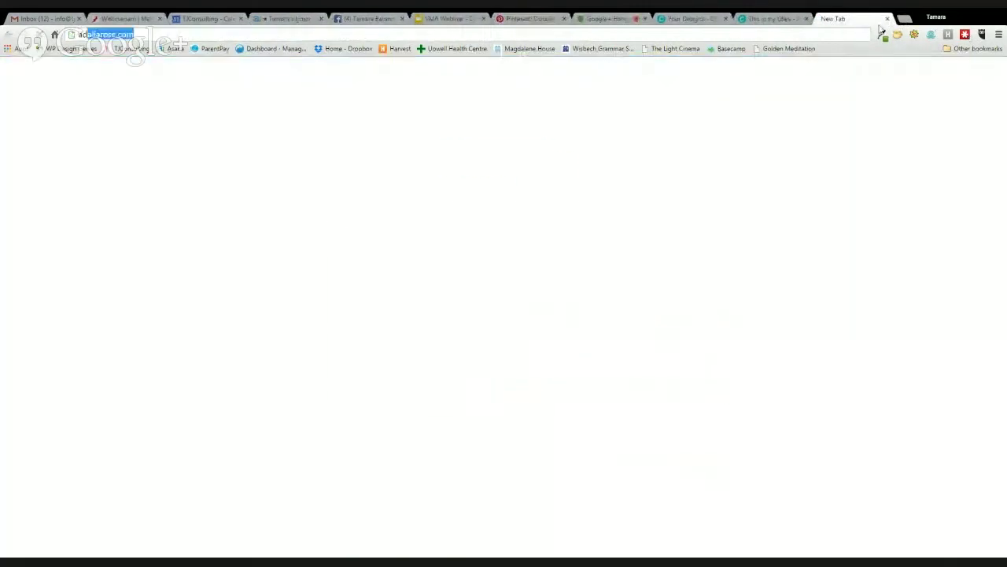
type("obe ku")
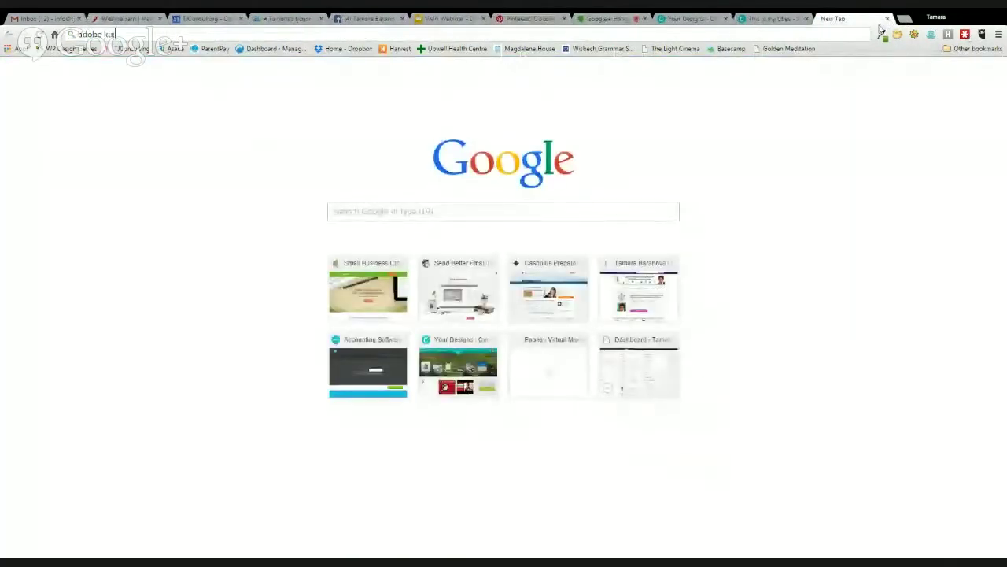
type("ler")
key("Return")
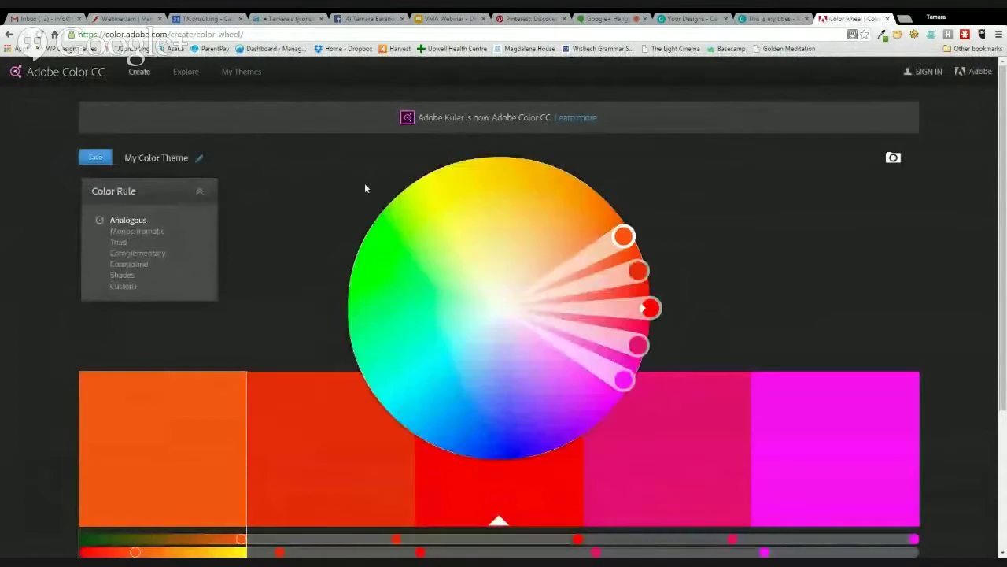
Browse the newest public color themes in Adobe Color CC and check the access to My Themes
left_click(187, 77)
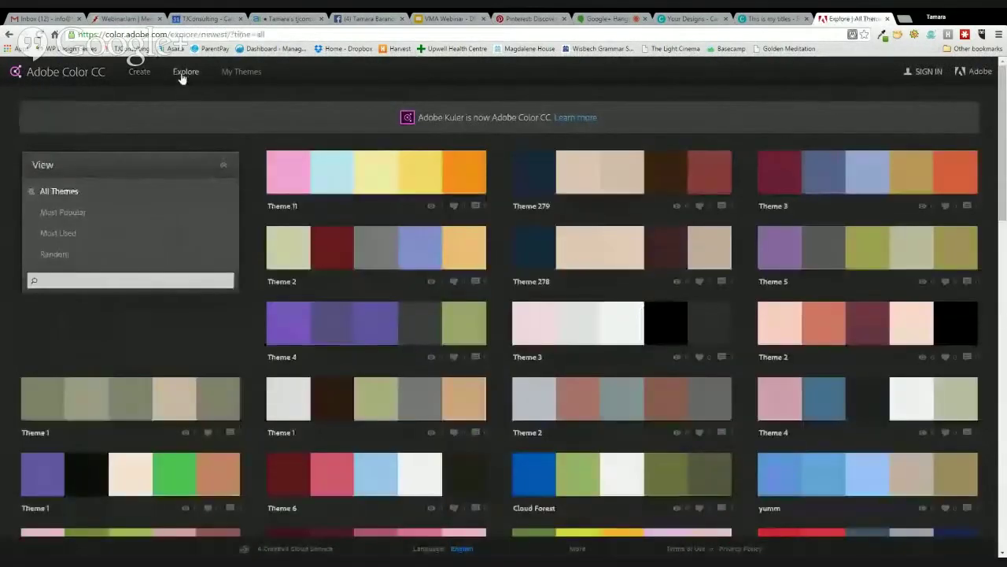
mouse_move(146, 381)
scroll(164, 330, "down", 3)
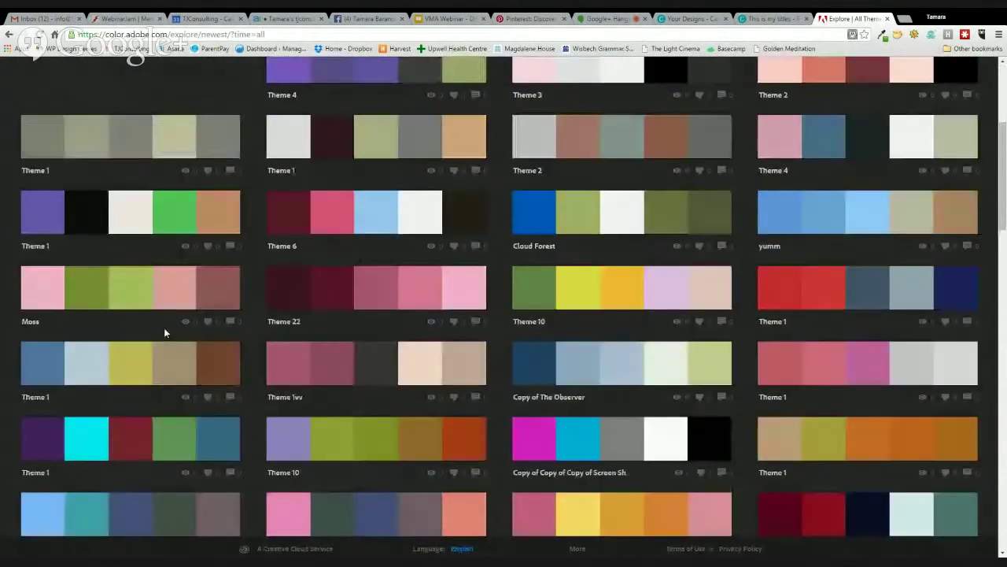
mouse_move(602, 371)
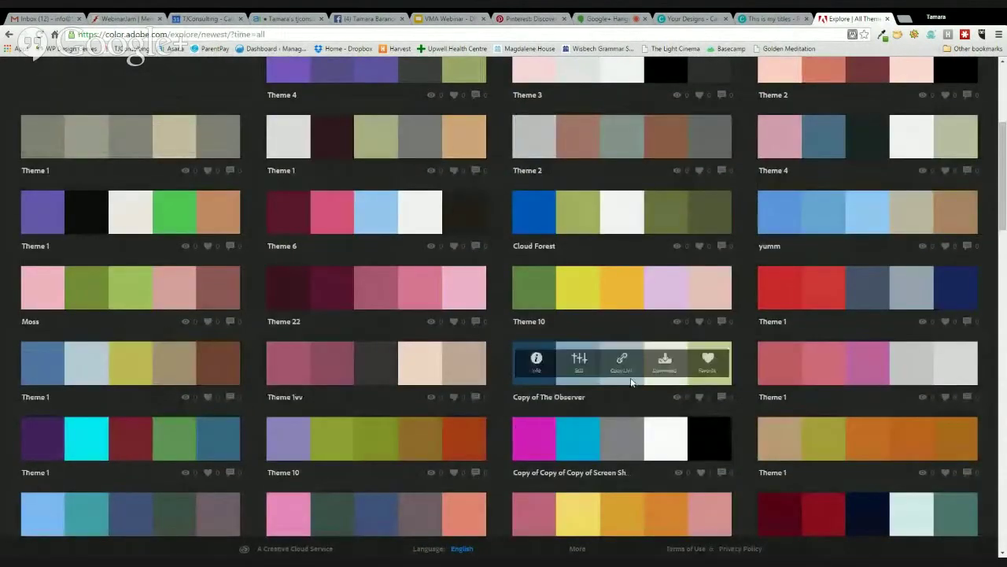
mouse_move(306, 423)
scroll(307, 423, "down", 10)
scroll(303, 413, "up", 15)
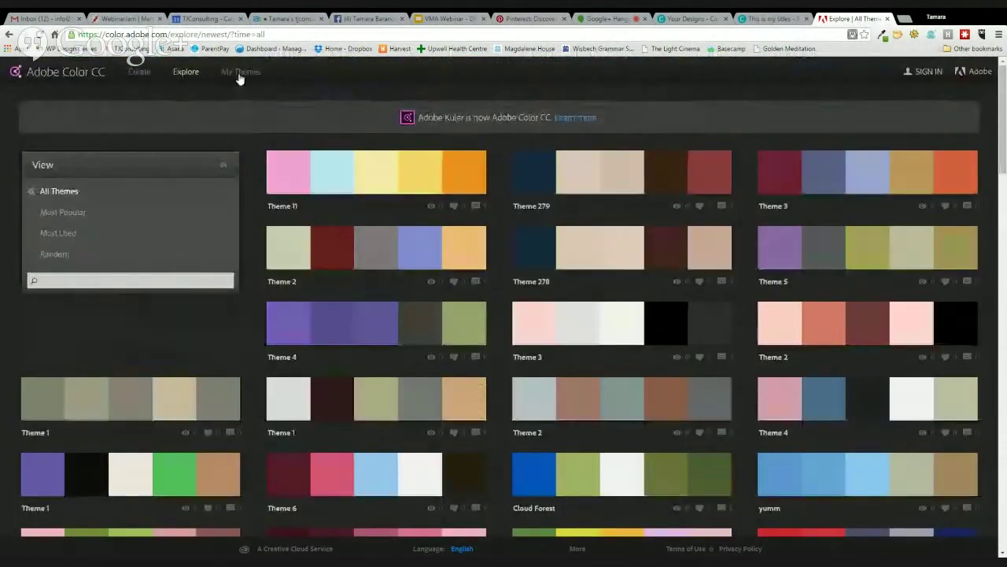
left_click(240, 73)
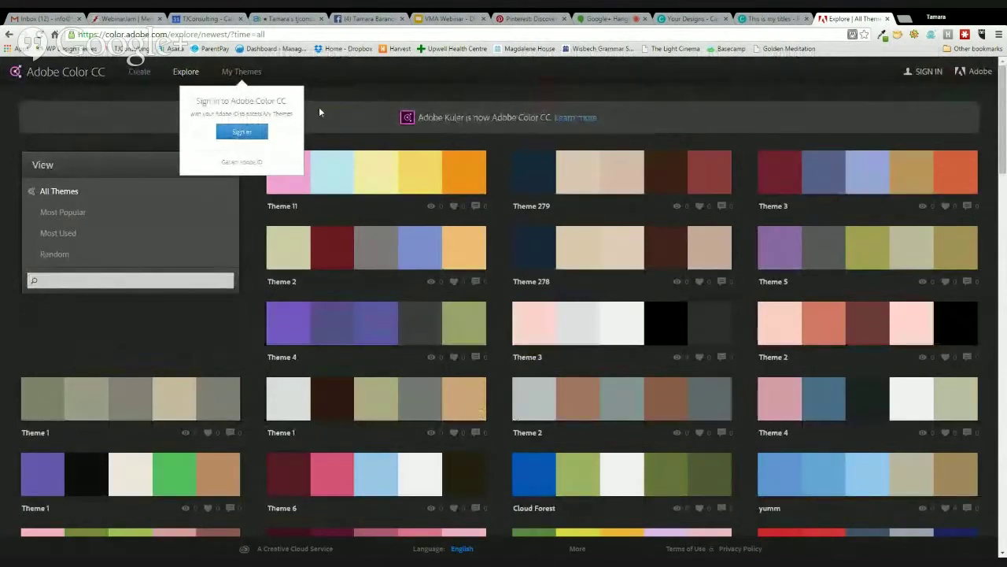
left_click(319, 111)
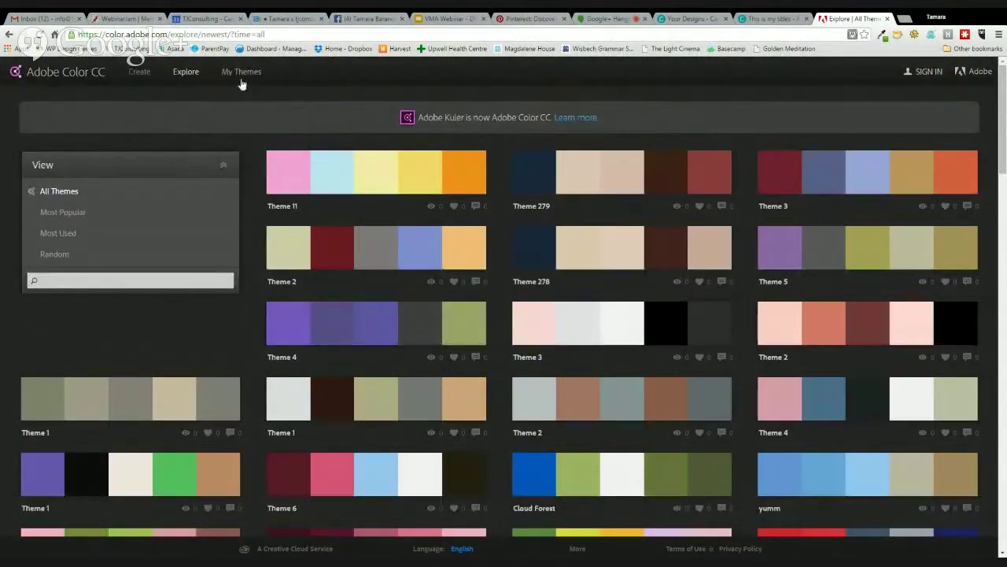
mouse_move(290, 174)
Return to the color wheel and spread the Analogous theme by moving the first color to green and the second to a softer orange
left_click(137, 73)
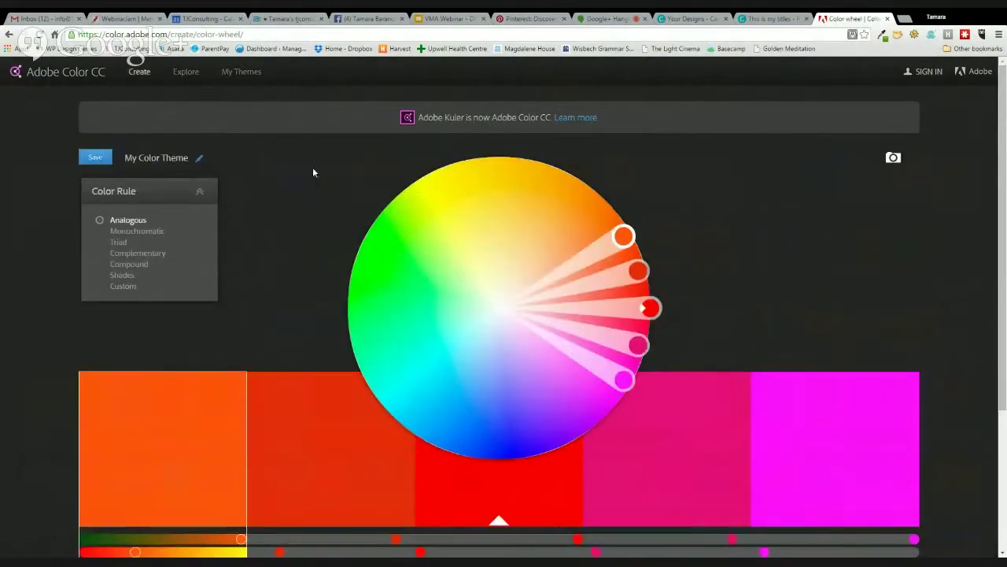
scroll(48, 304, "down", 2)
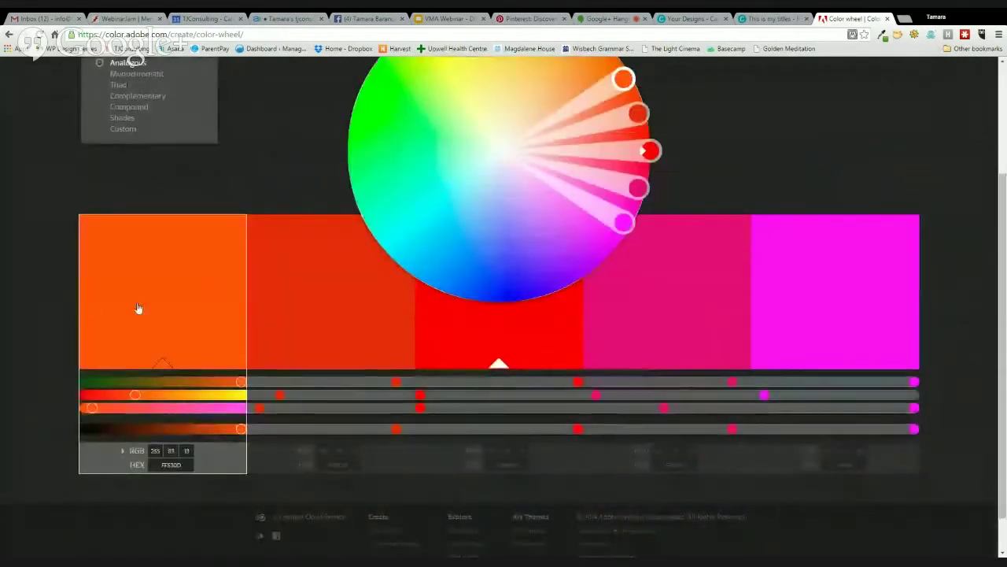
scroll(551, 231, "up", 2)
left_click_drag(622, 234, 374, 257)
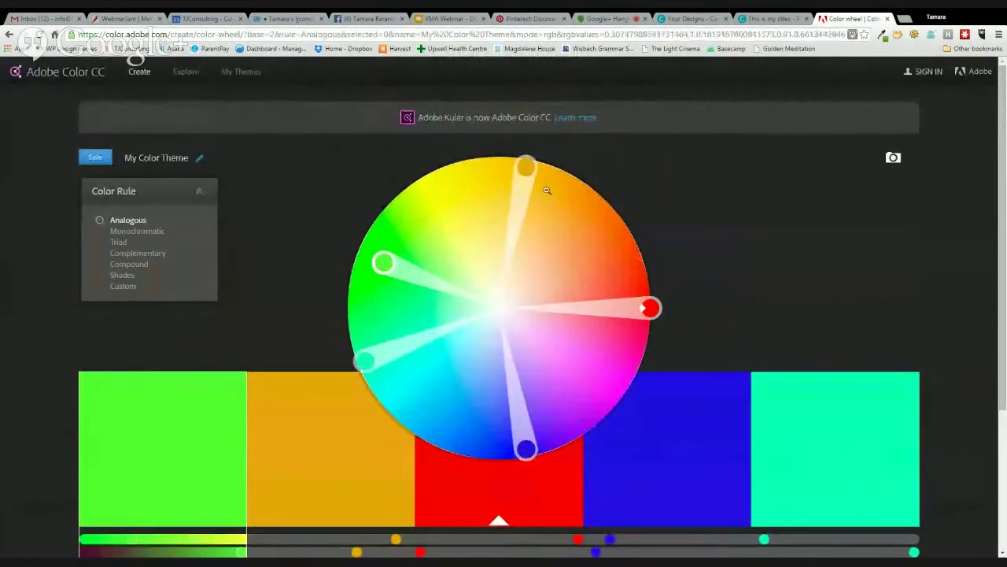
left_click_drag(525, 166, 531, 201)
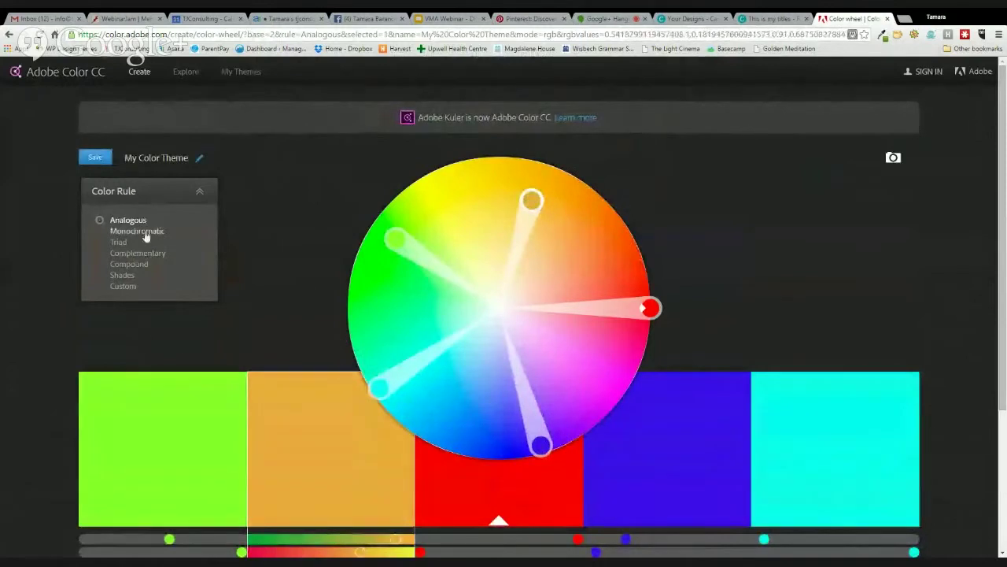
Try the Custom, Shades, Compound, Triad and Monochromatic color rules on the theme, ending on Analogous
left_click(124, 285)
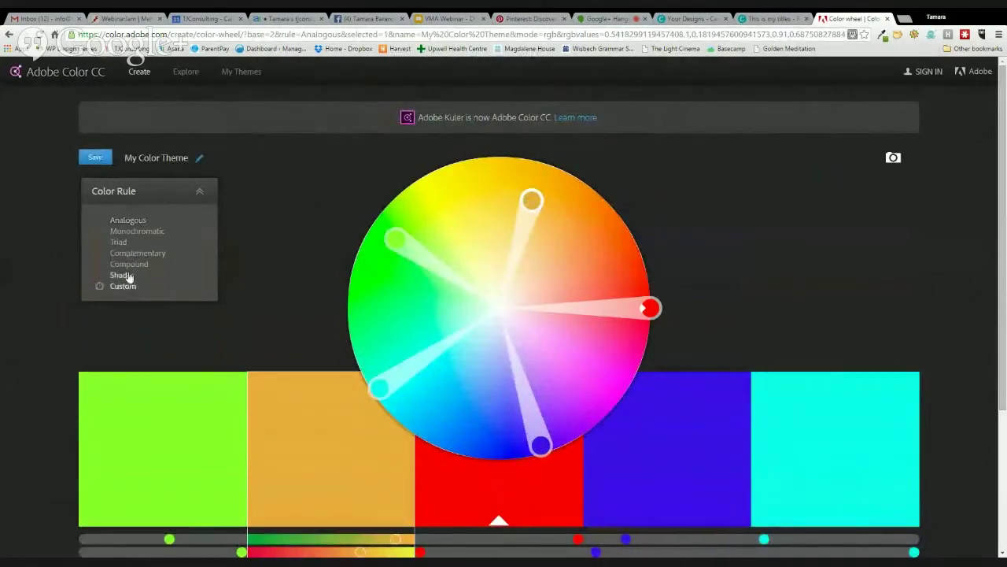
left_click(128, 277)
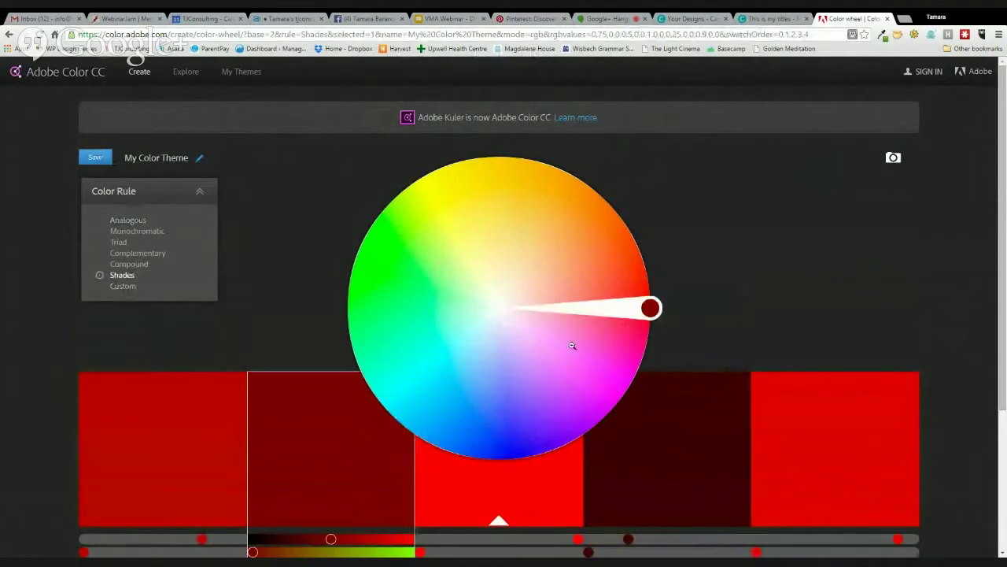
left_click(133, 264)
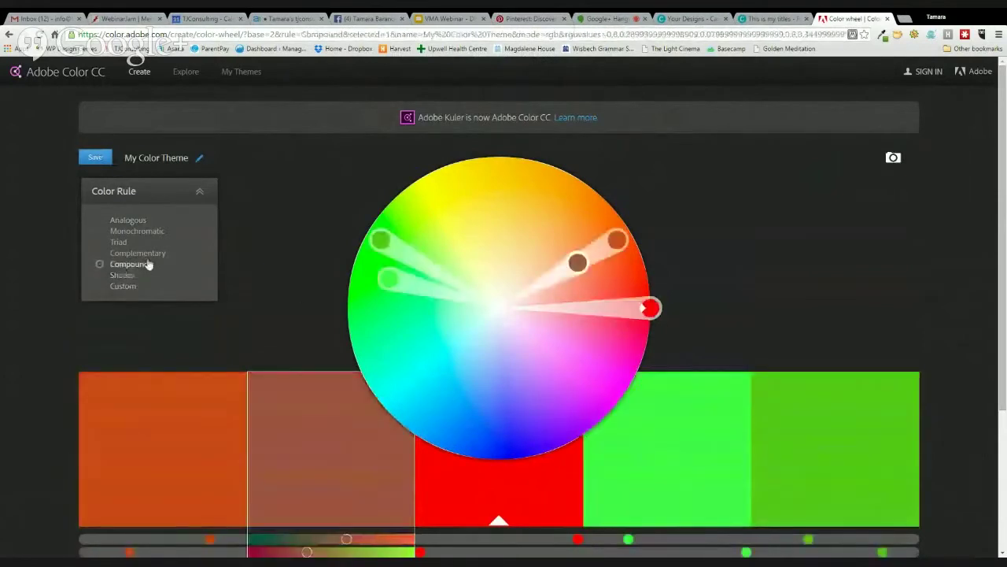
left_click(120, 243)
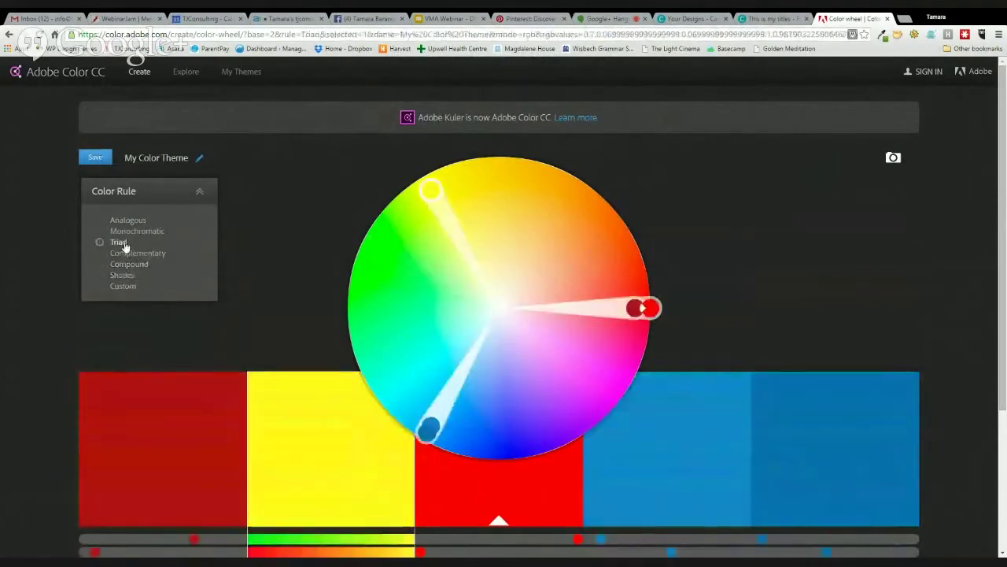
left_click(126, 233)
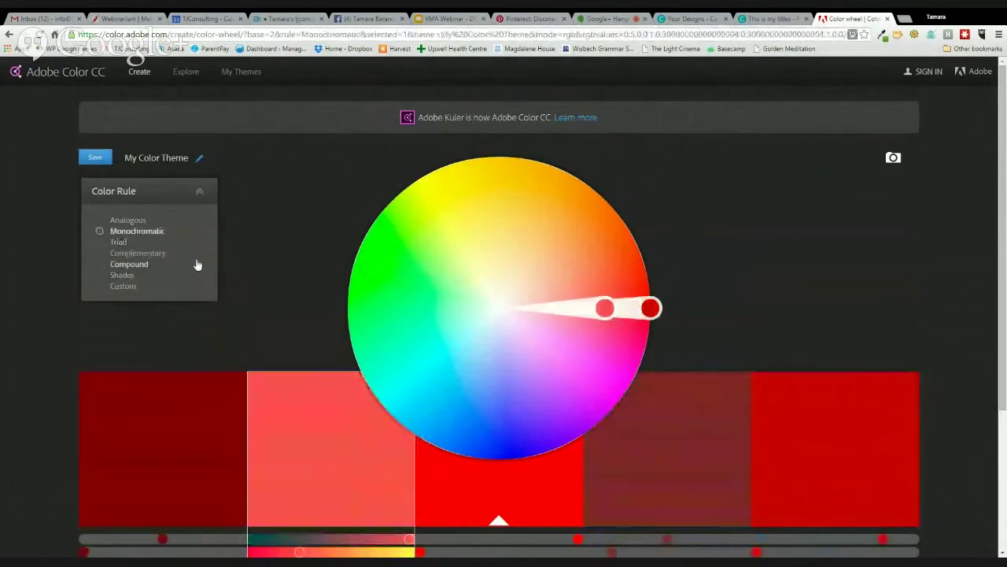
left_click(126, 220)
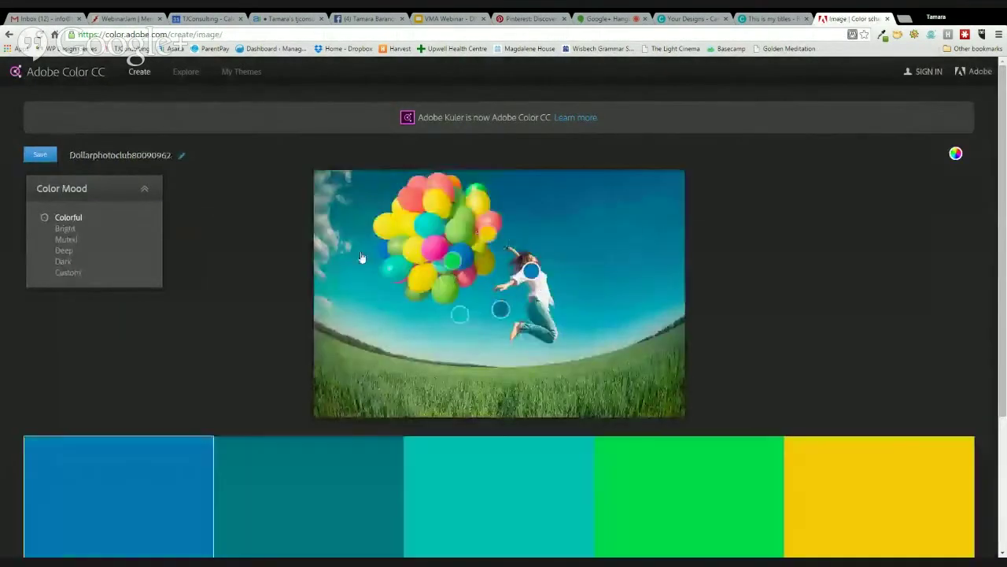
Move the third color's sample point onto the light green balloon and the fifth color's onto the pale sky above the field
scroll(266, 273, "down", 1)
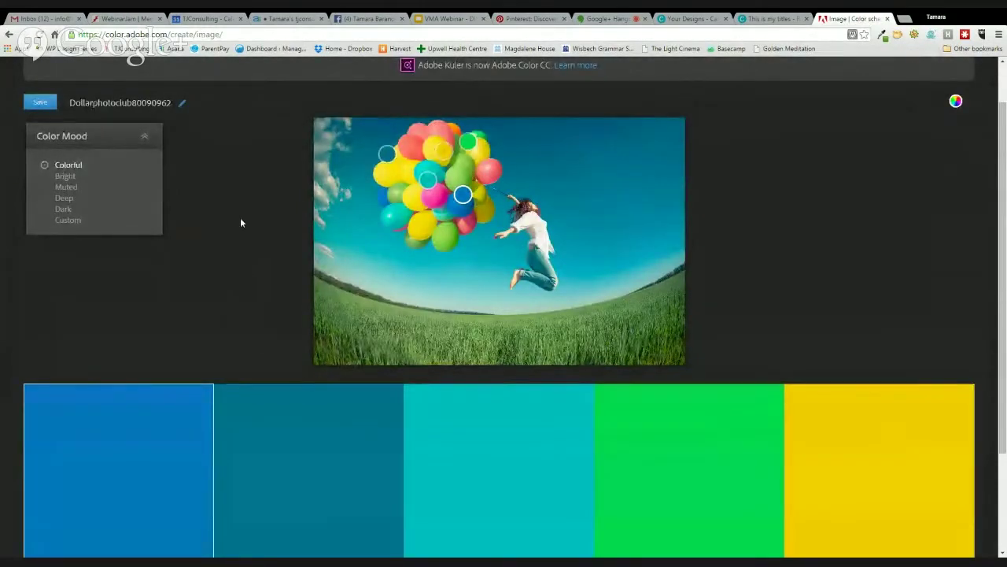
left_click(428, 179)
left_click_drag(428, 179, 446, 236)
left_click_drag(456, 161, 410, 283)
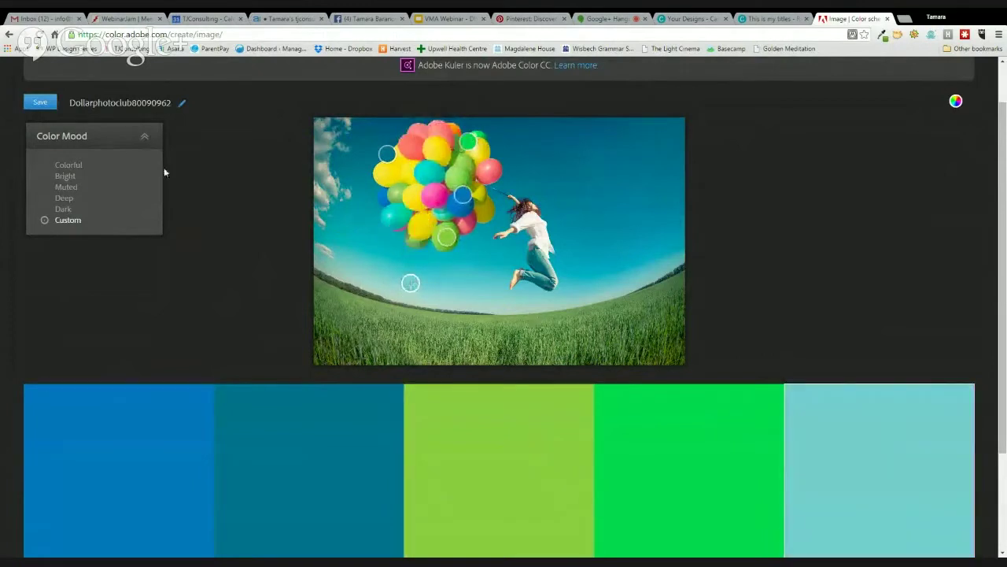
Try the Bright, Muted and Deep color moods on the balloon photo's palette, ending on Dark
left_click(64, 176)
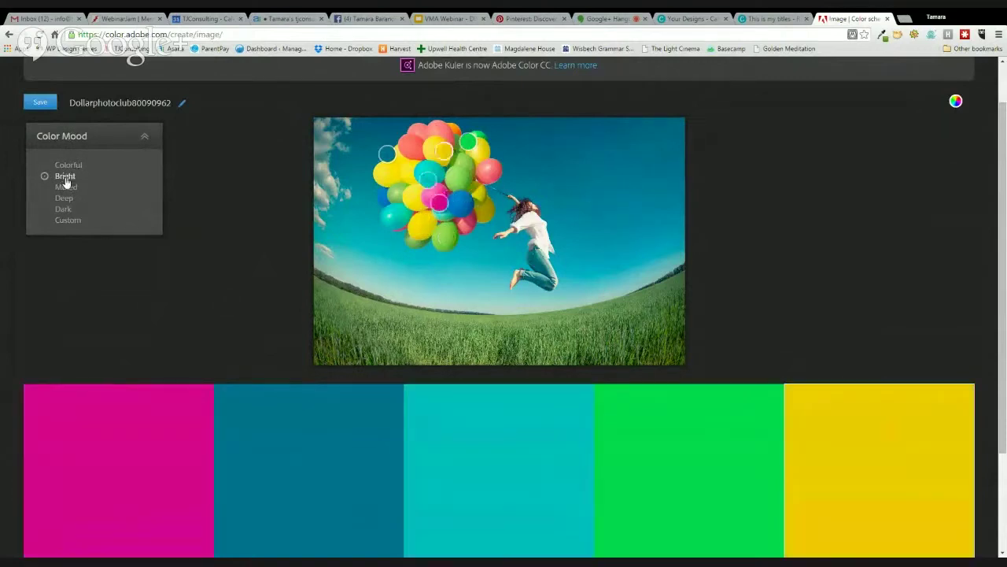
left_click(66, 188)
left_click(63, 199)
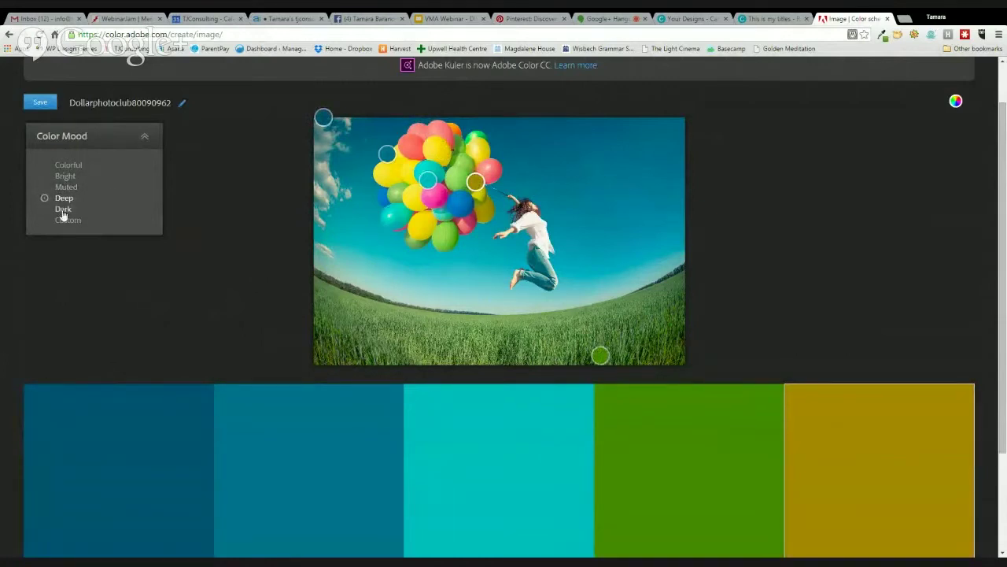
left_click(63, 212)
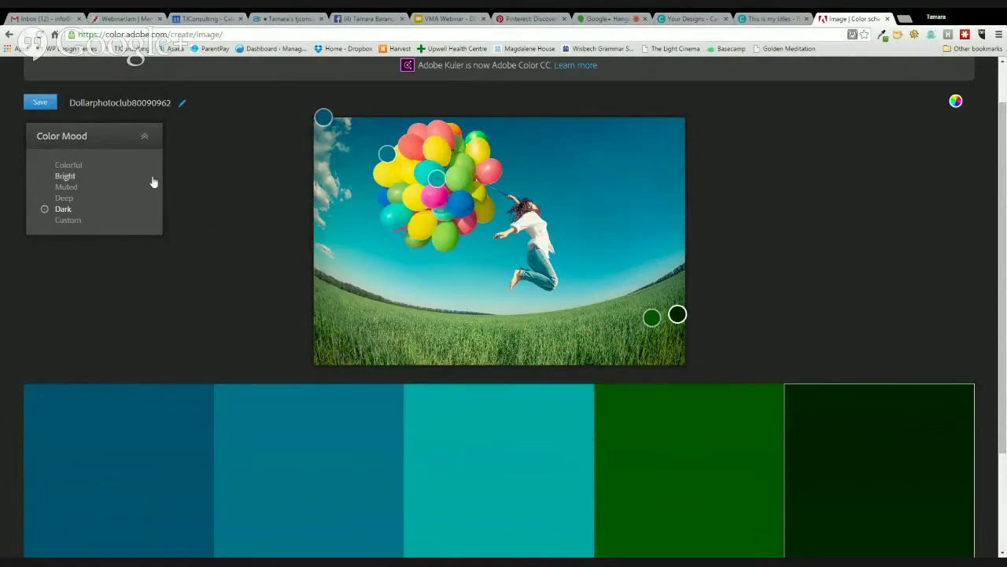
scroll(260, 131, "up", 1)
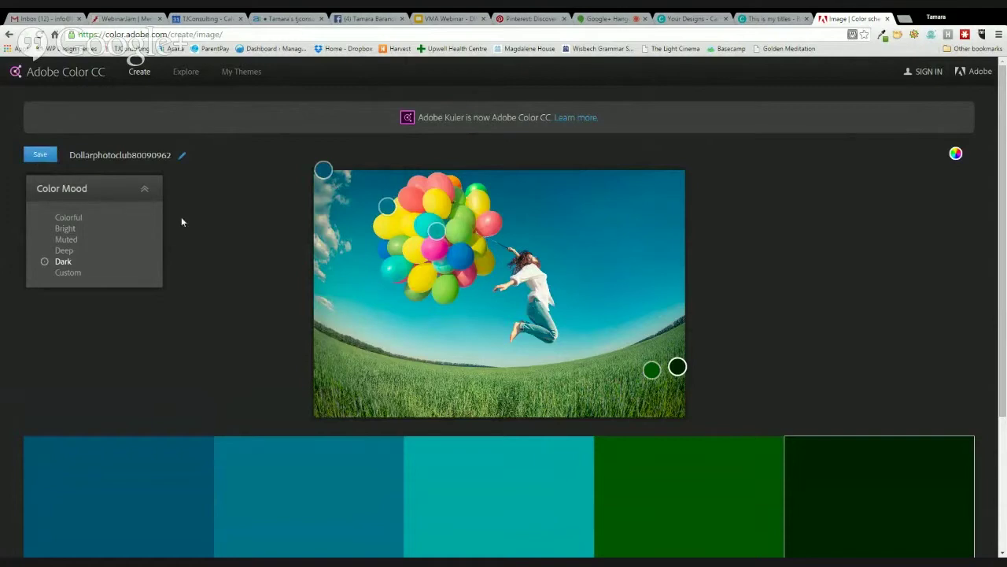
Reorder the Dark palette by moving the first dark blue swatch to the third position
scroll(261, 231, "down", 3)
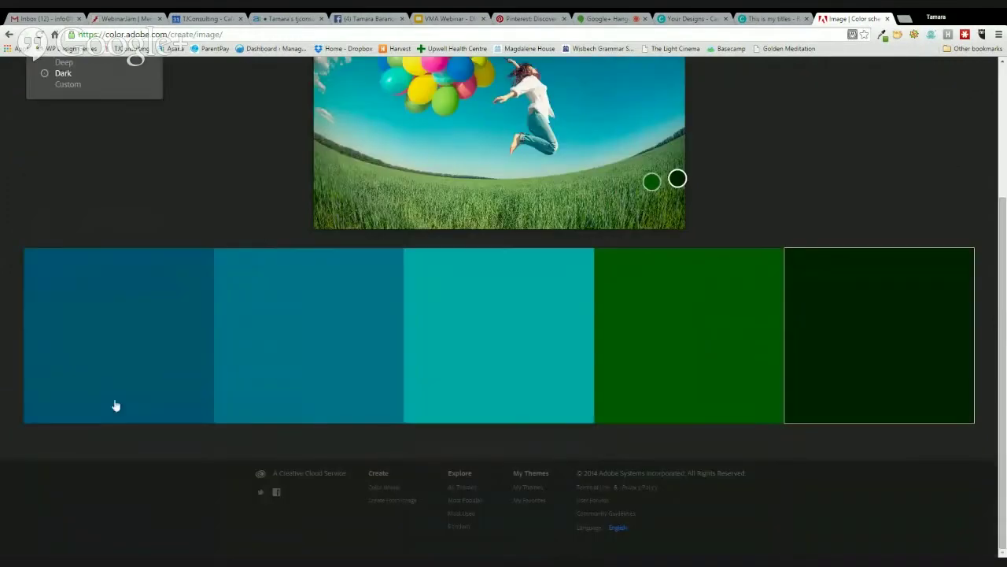
left_click(133, 351)
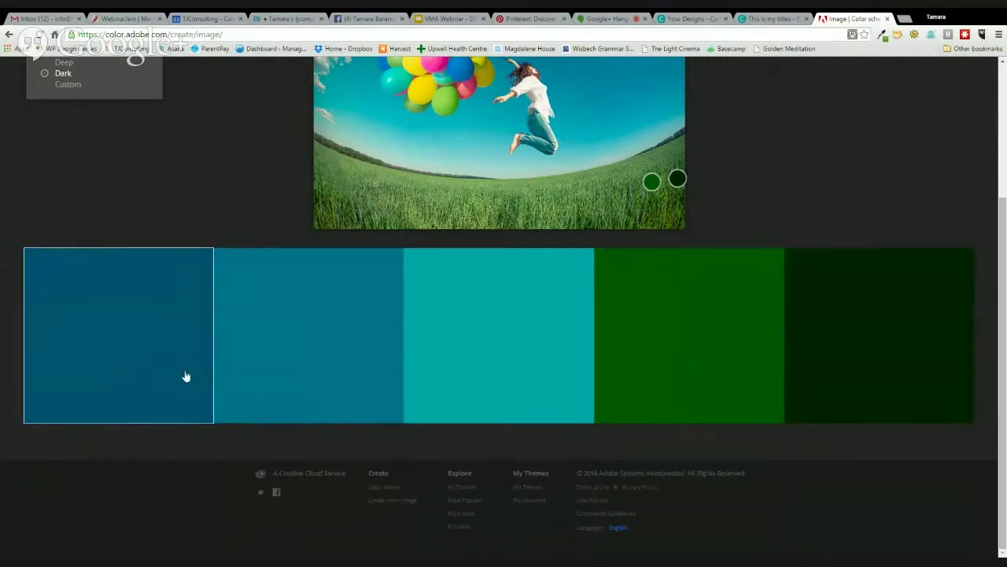
left_click(299, 355)
left_click(167, 343)
scroll(272, 209, "up", 3)
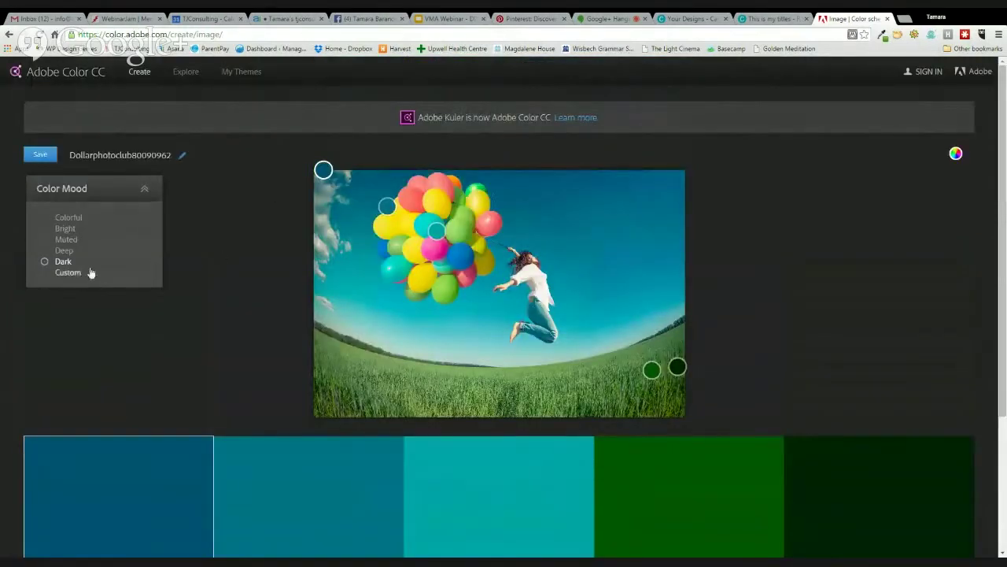
scroll(136, 317, "down", 3)
left_click_drag(151, 344, 578, 362)
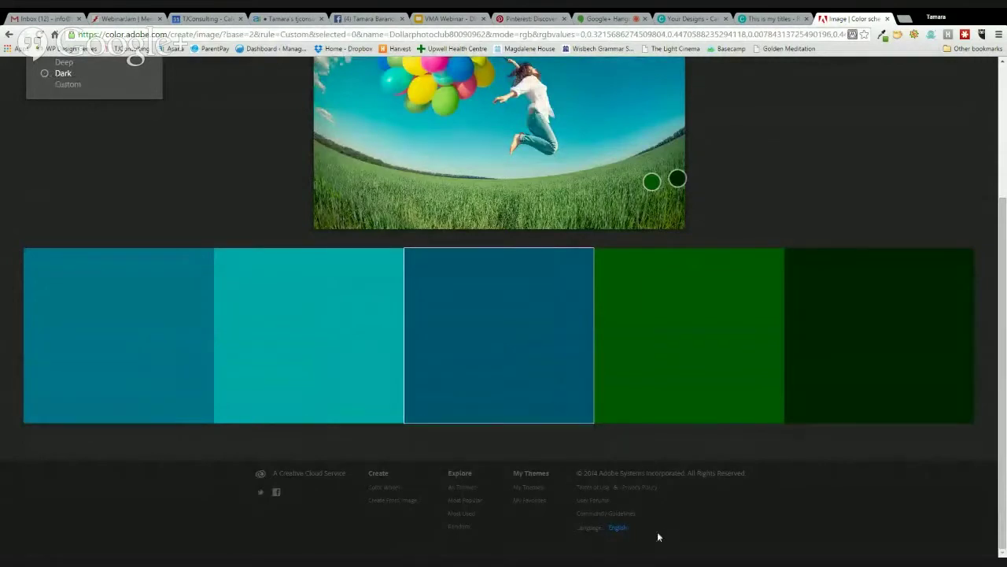
scroll(580, 412, "up", 3)
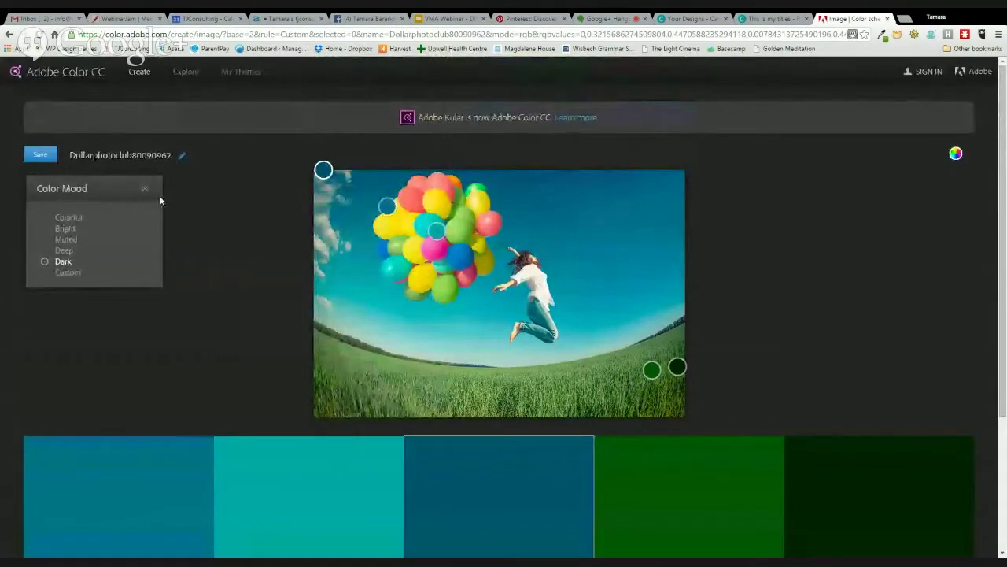
scroll(333, 308, "down", 2)
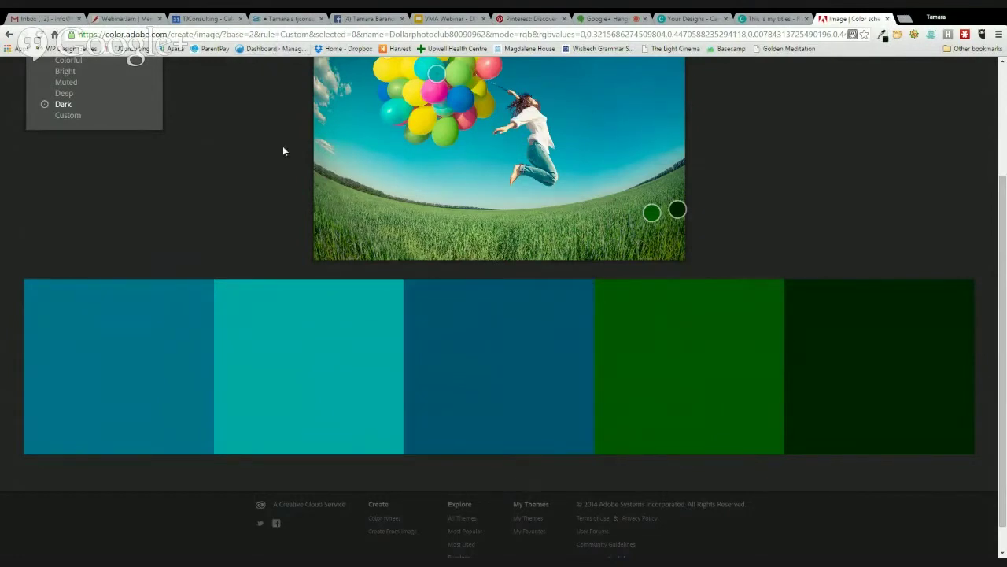
scroll(268, 334, "up", 2)
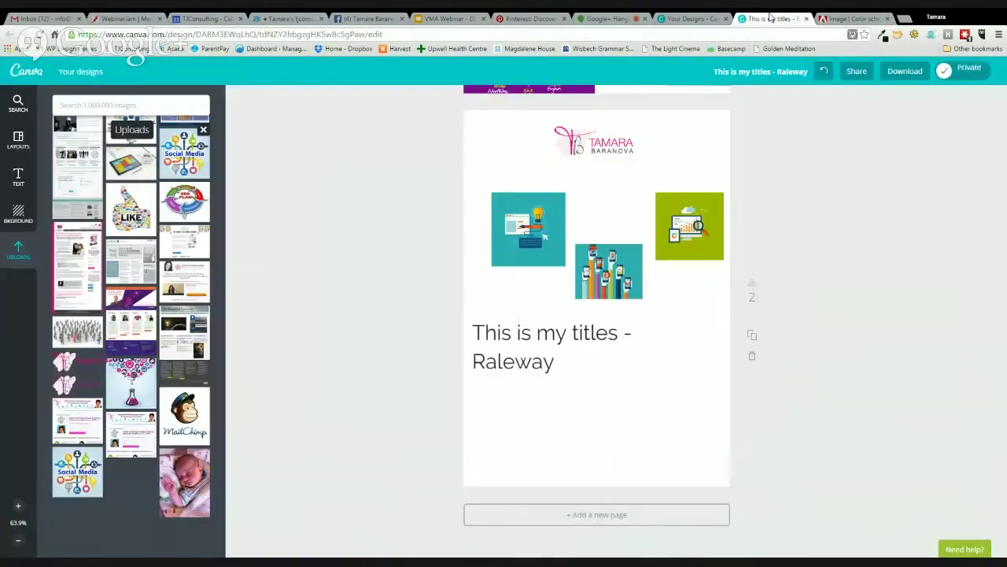
Switch to the Canva brand board and set the Raleway title text's color to custom code 012301
left_click(773, 18)
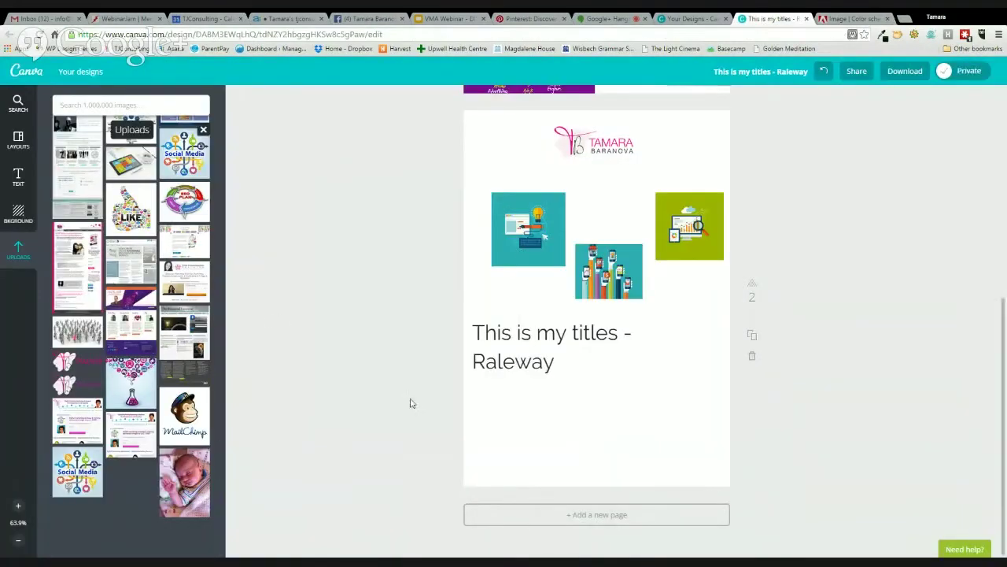
left_click(519, 361)
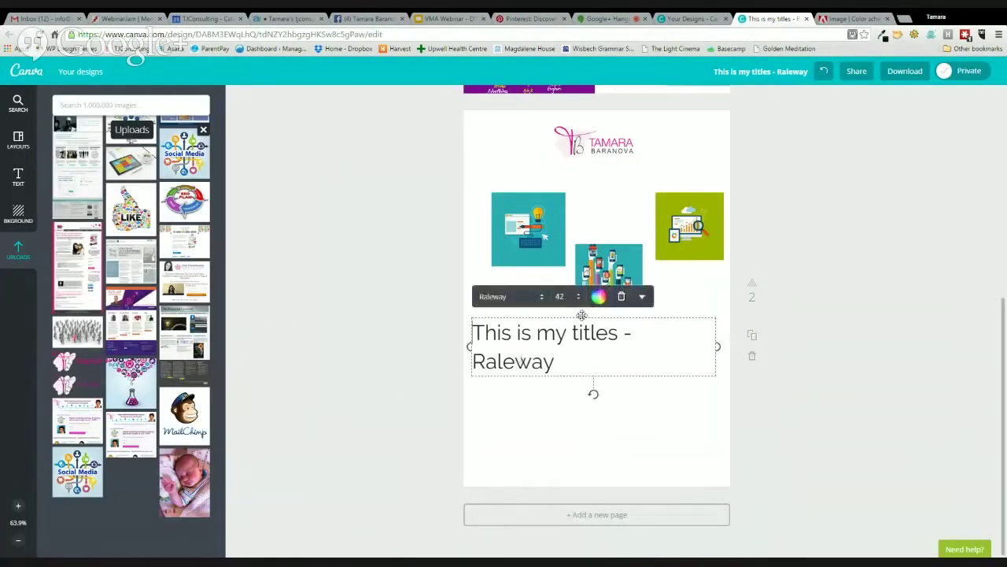
left_click(598, 298)
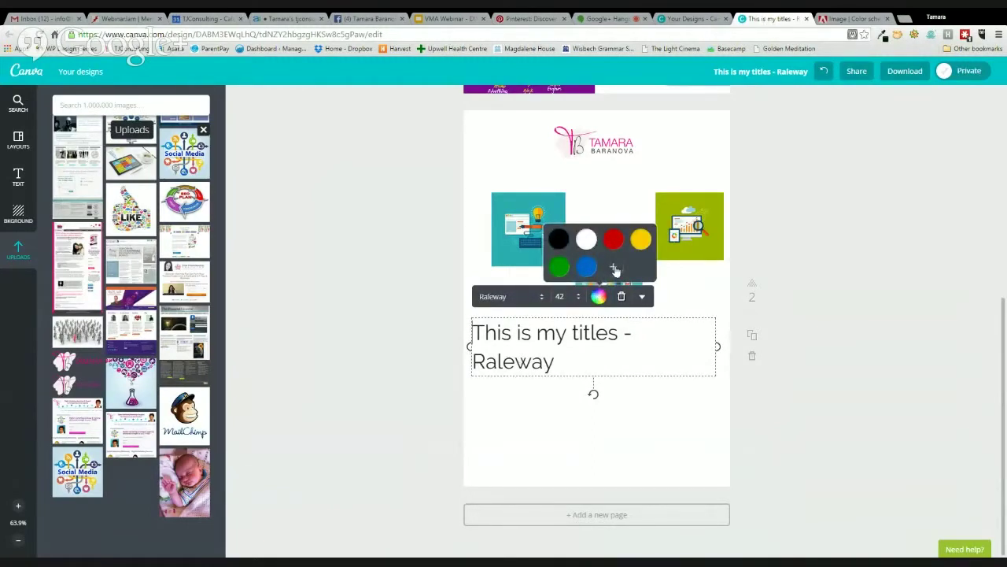
left_click(615, 270)
left_click_drag(669, 404, 713, 408)
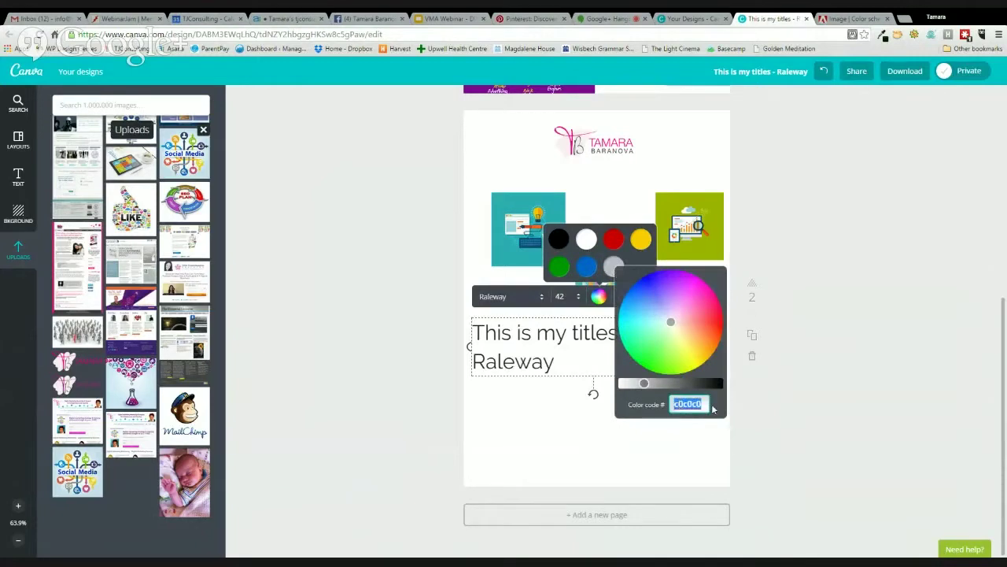
type("012301")
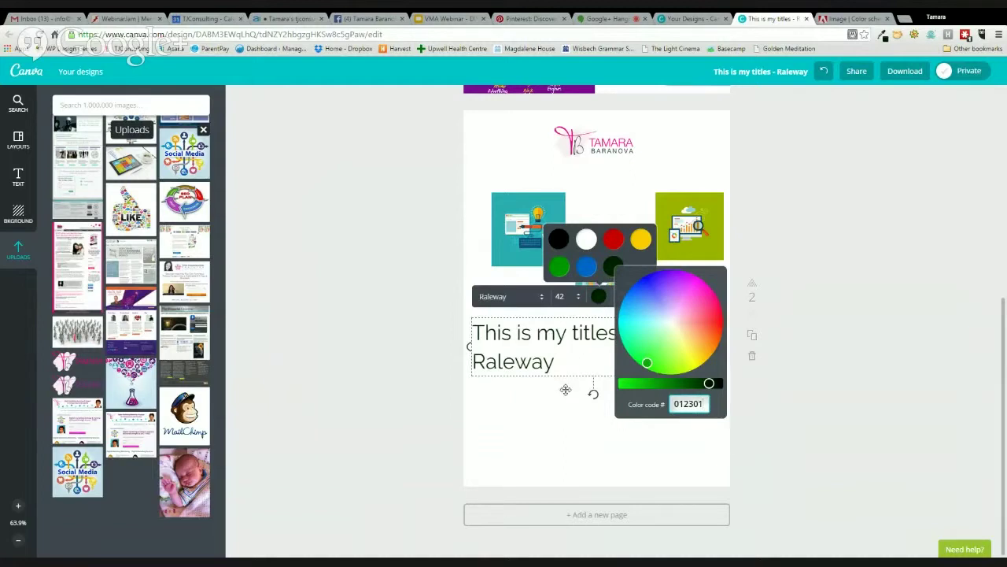
left_click(565, 388)
Append " - #012301" after "Raleway" in the title text on page 2
double_click(560, 364)
left_click(563, 360)
type("-")
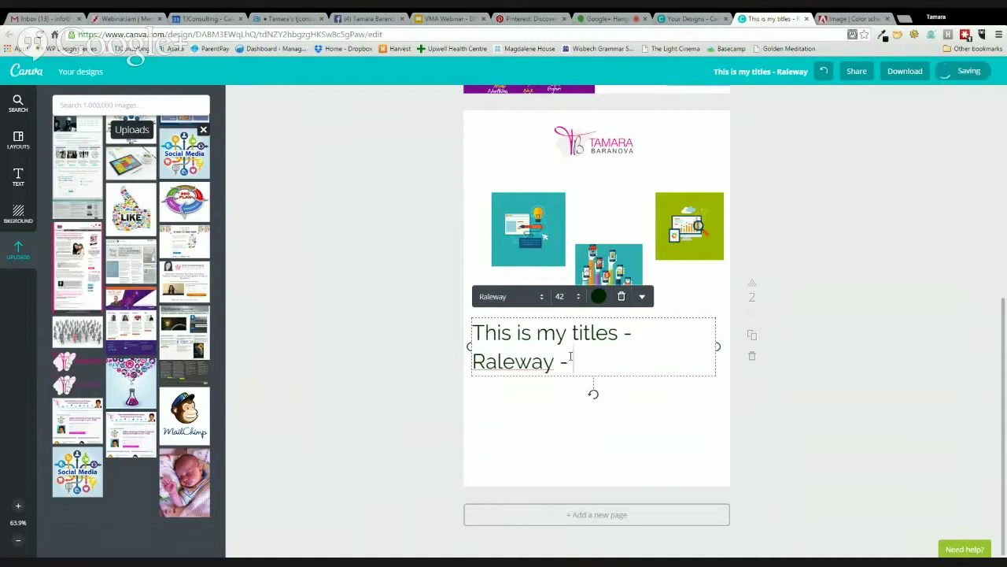
type("#012301")
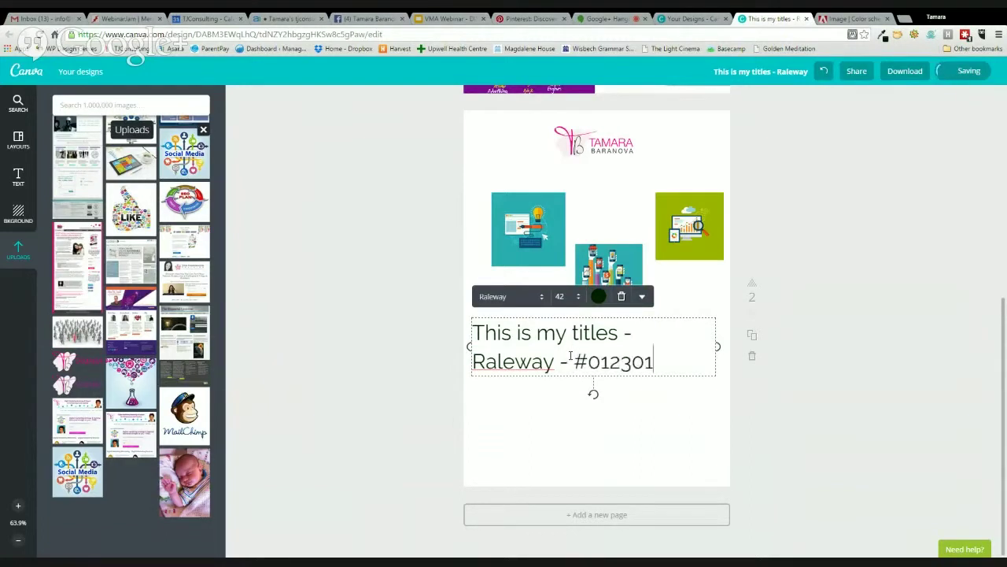
left_click(639, 422)
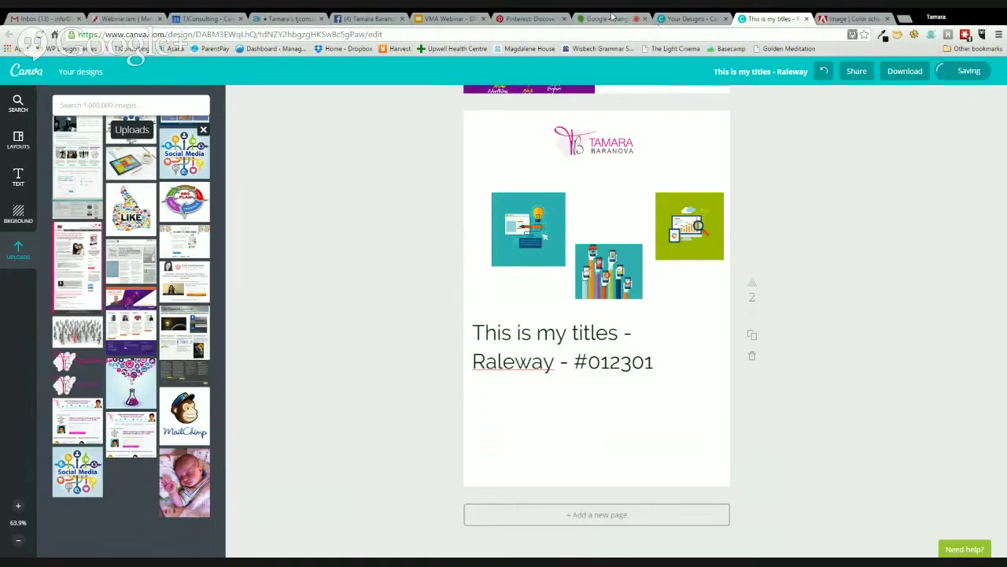
Return to Adobe Color CC and review the Dark palette swatches taken from the balloon photo
left_click(832, 17)
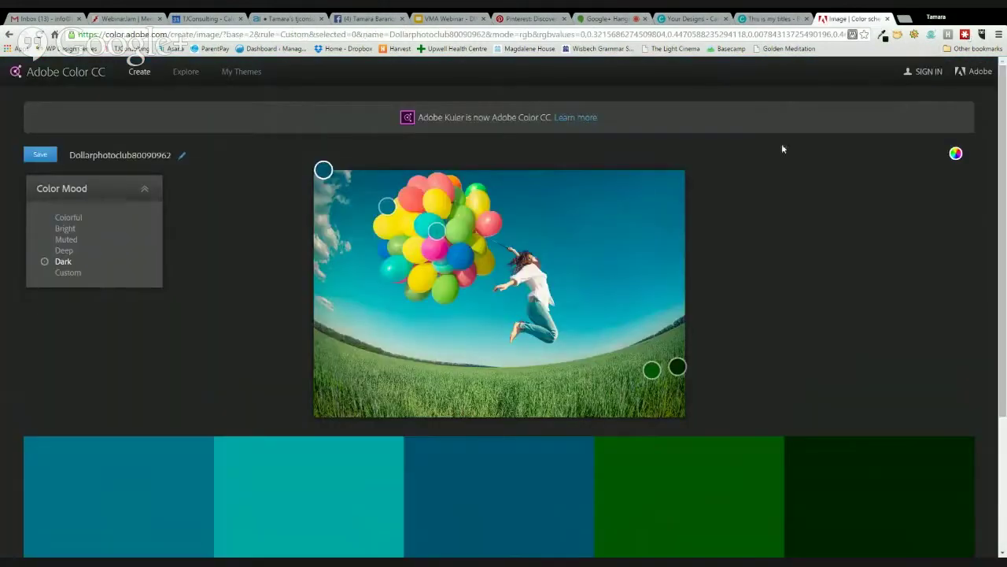
scroll(773, 334, "down", 2)
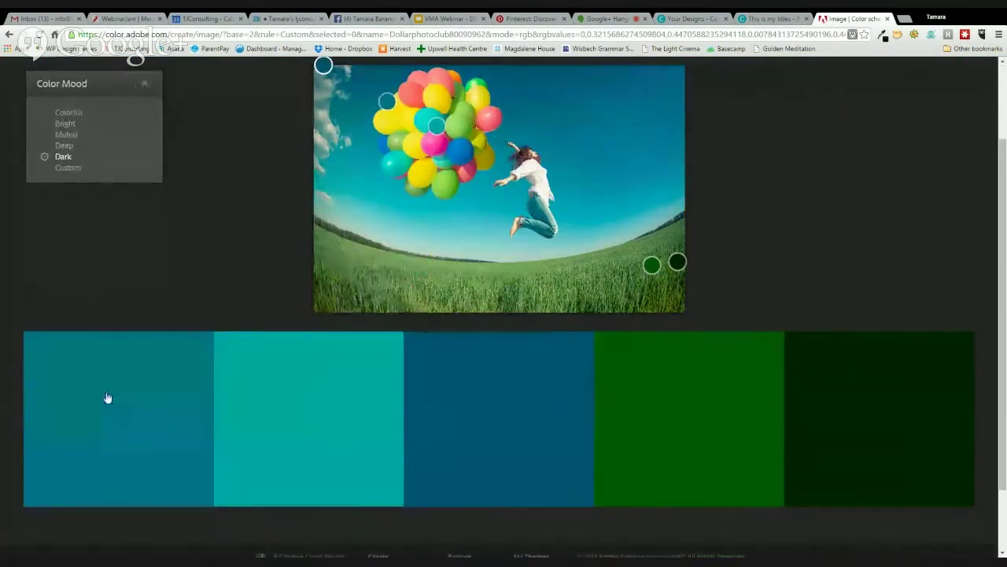
scroll(708, 253, "up", 2)
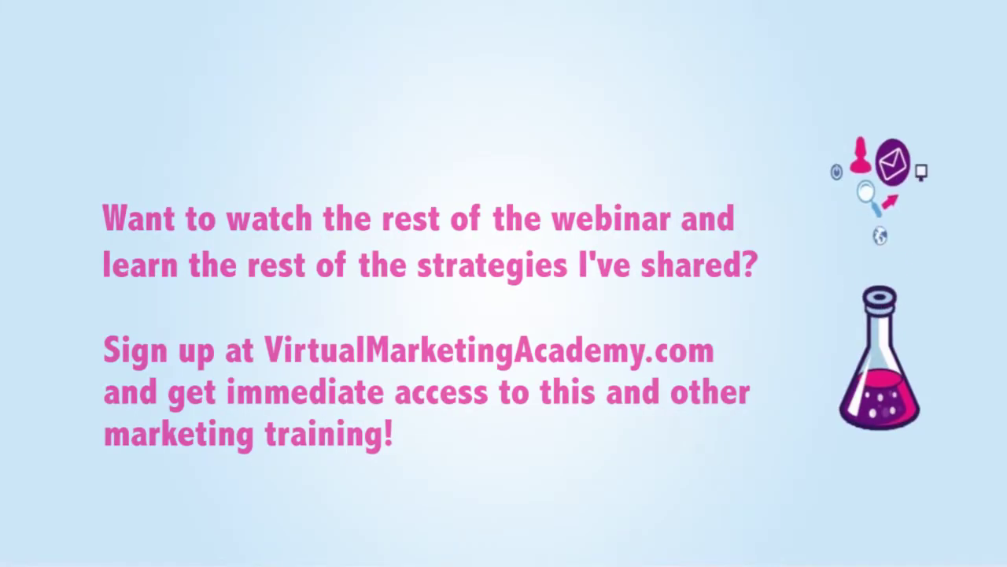